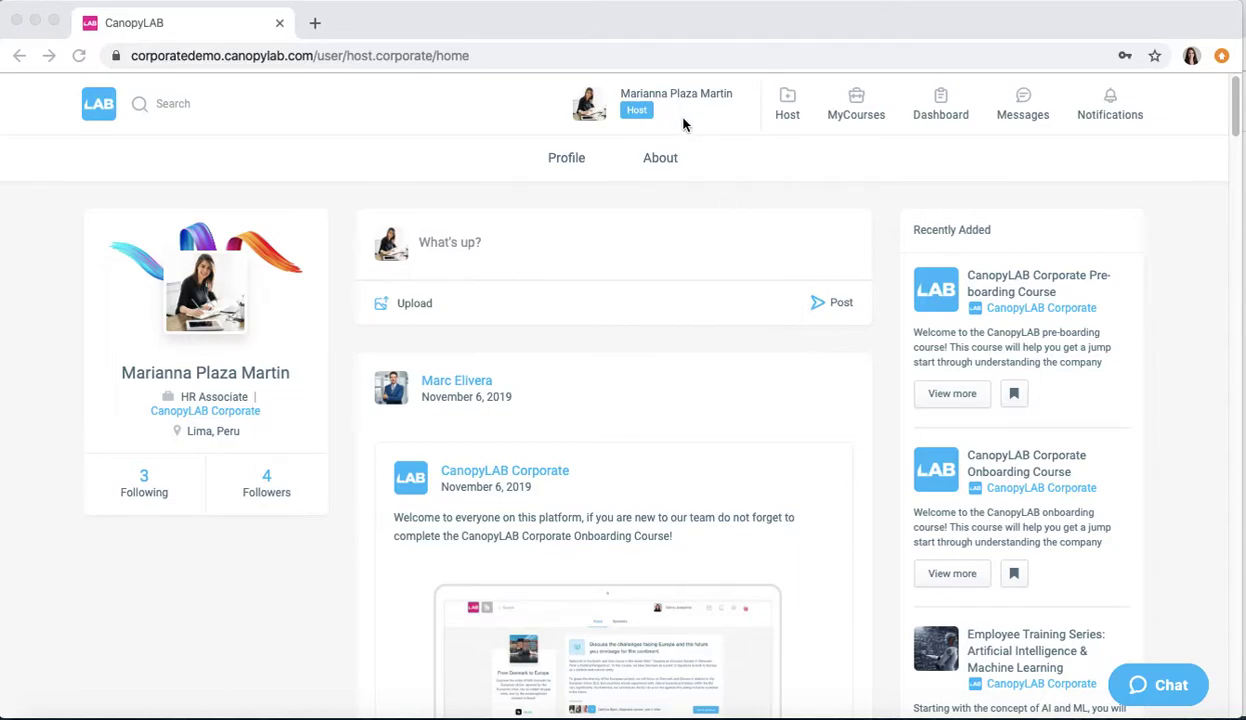
Create a new course as host
{"action": "left_click", "coordinate": [788, 104]}
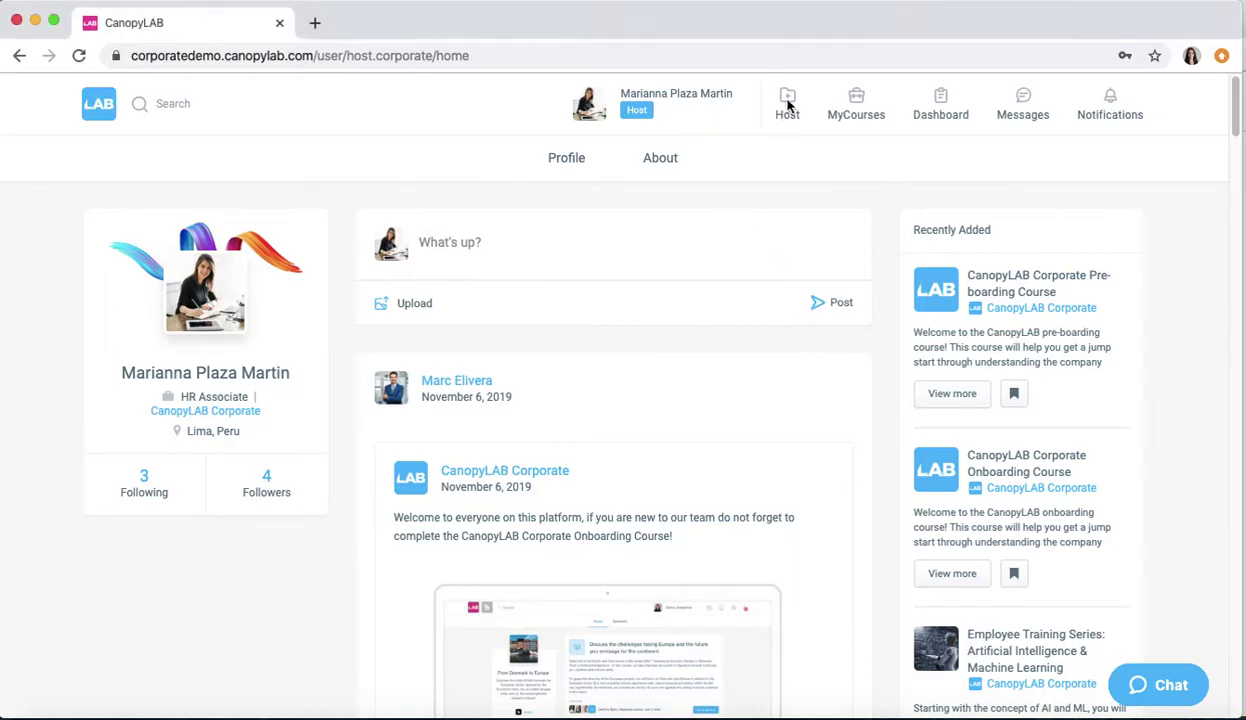
{"action": "left_click", "coordinate": [790, 106]}
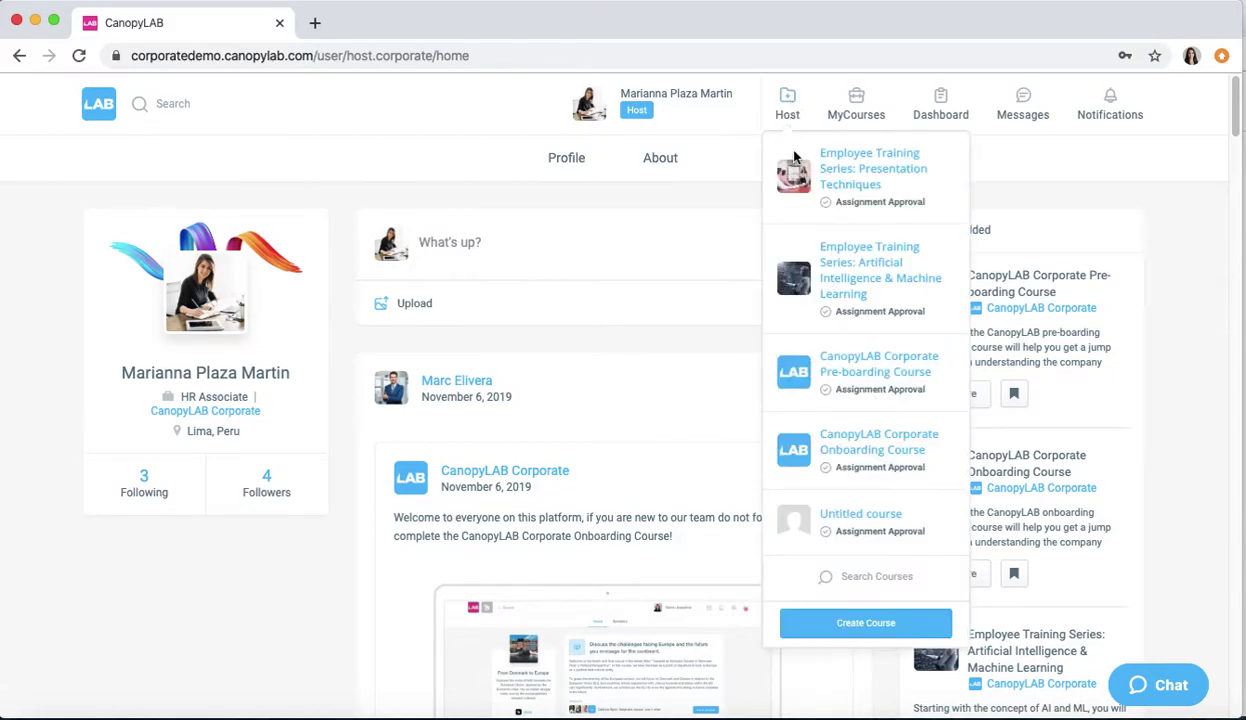
{"action": "left_click", "coordinate": [848, 623]}
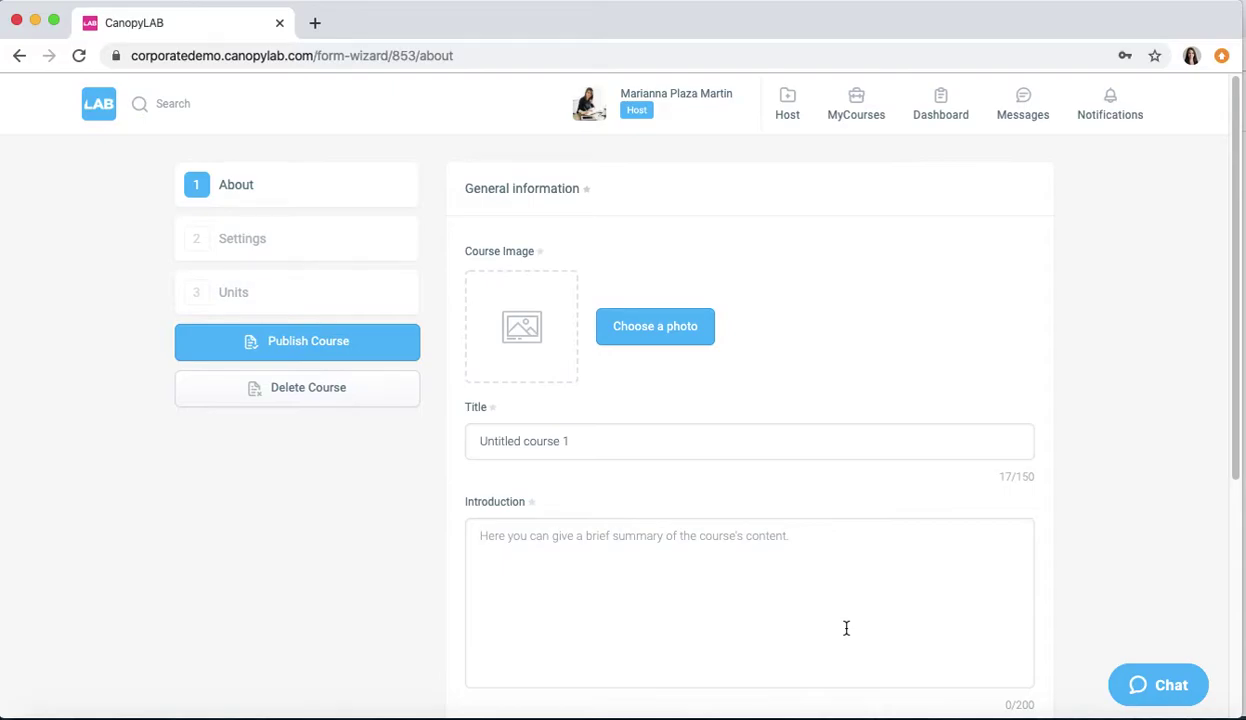
Examine the course's general information form, including the image, title, introduction and description fields
{"action": "scroll", "coordinate": [846, 628], "scroll_direction": "down", "scroll_amount": 5}
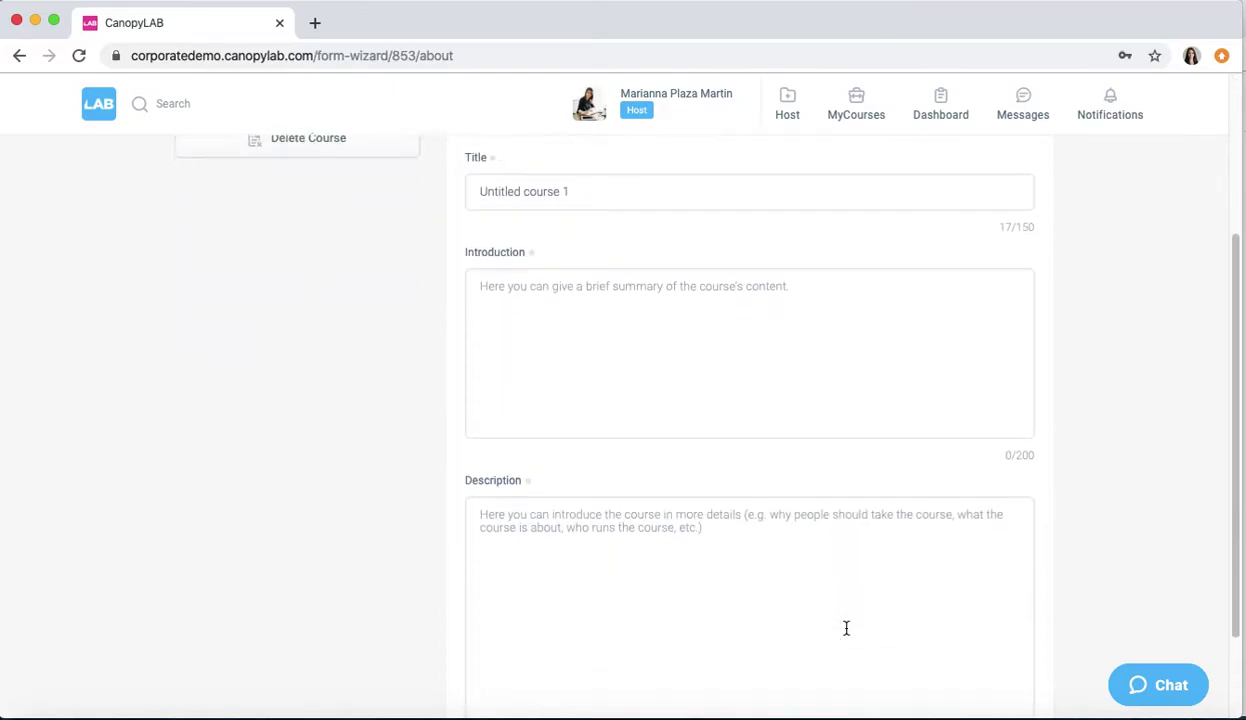
{"action": "scroll", "coordinate": [846, 628], "scroll_direction": "up", "scroll_amount": 5}
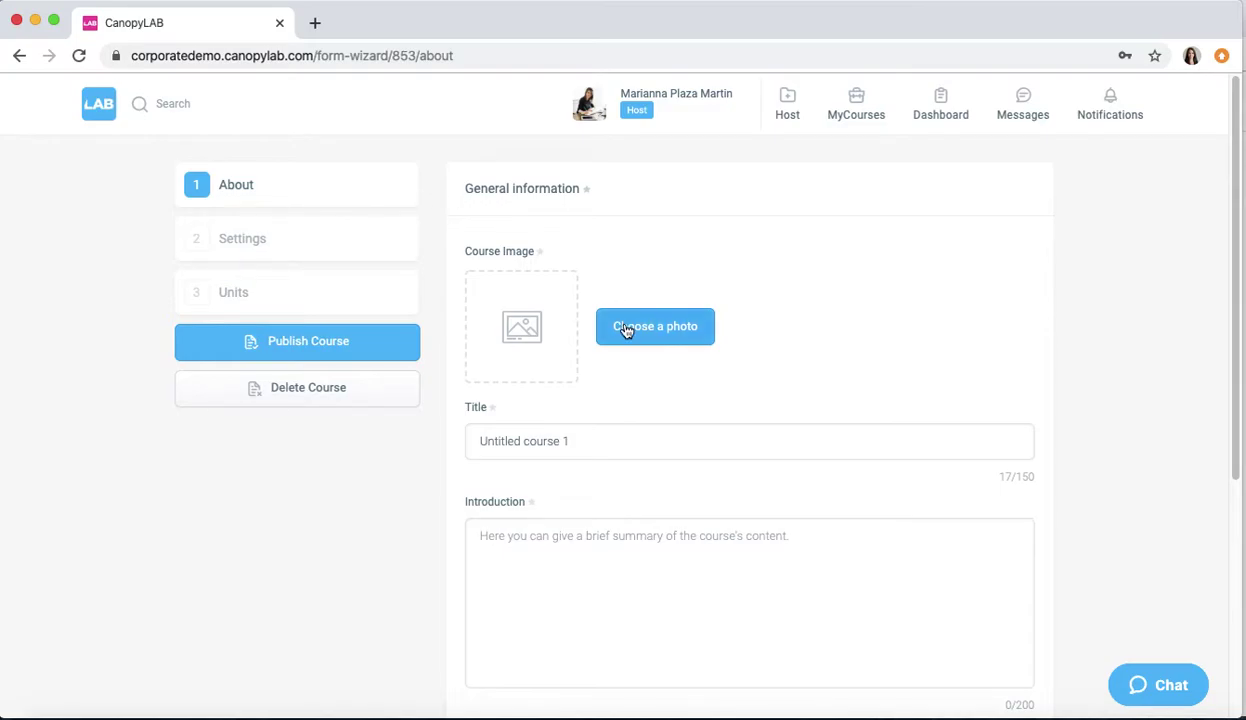
{"action": "left_click", "coordinate": [640, 437]}
{"action": "scroll", "coordinate": [641, 437], "scroll_direction": "down", "scroll_amount": 1}
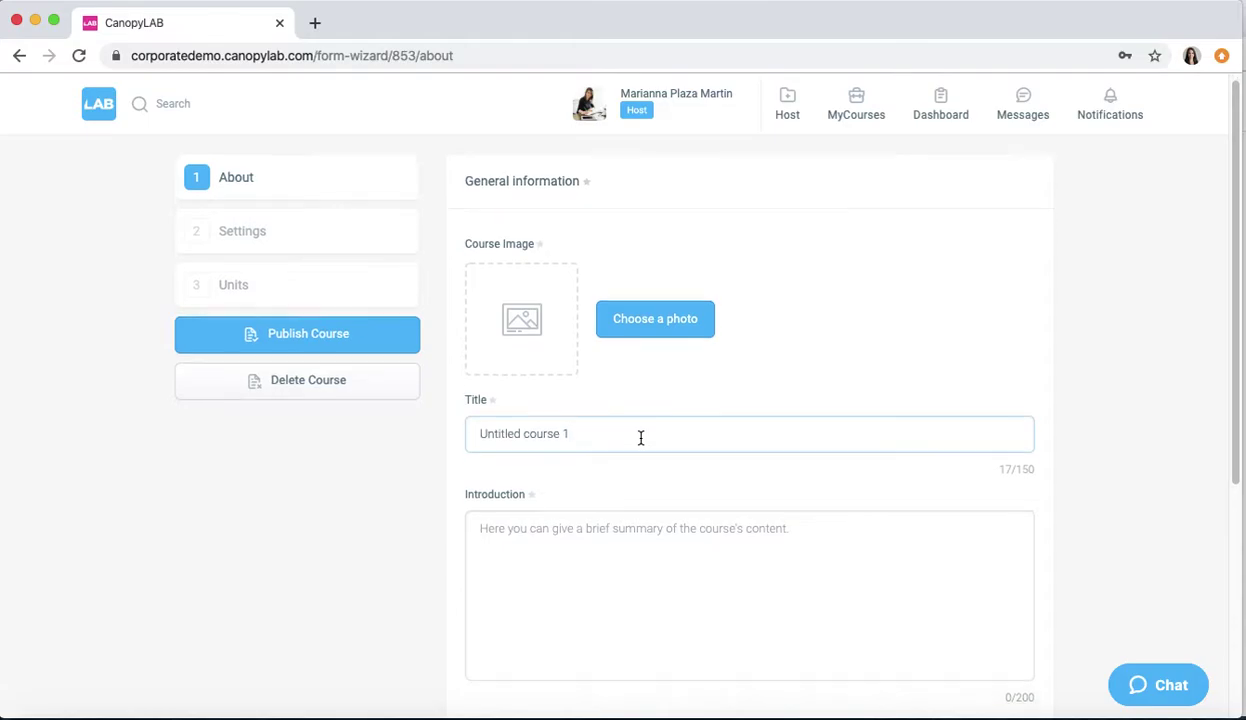
{"action": "scroll", "coordinate": [641, 437], "scroll_direction": "down", "scroll_amount": 3}
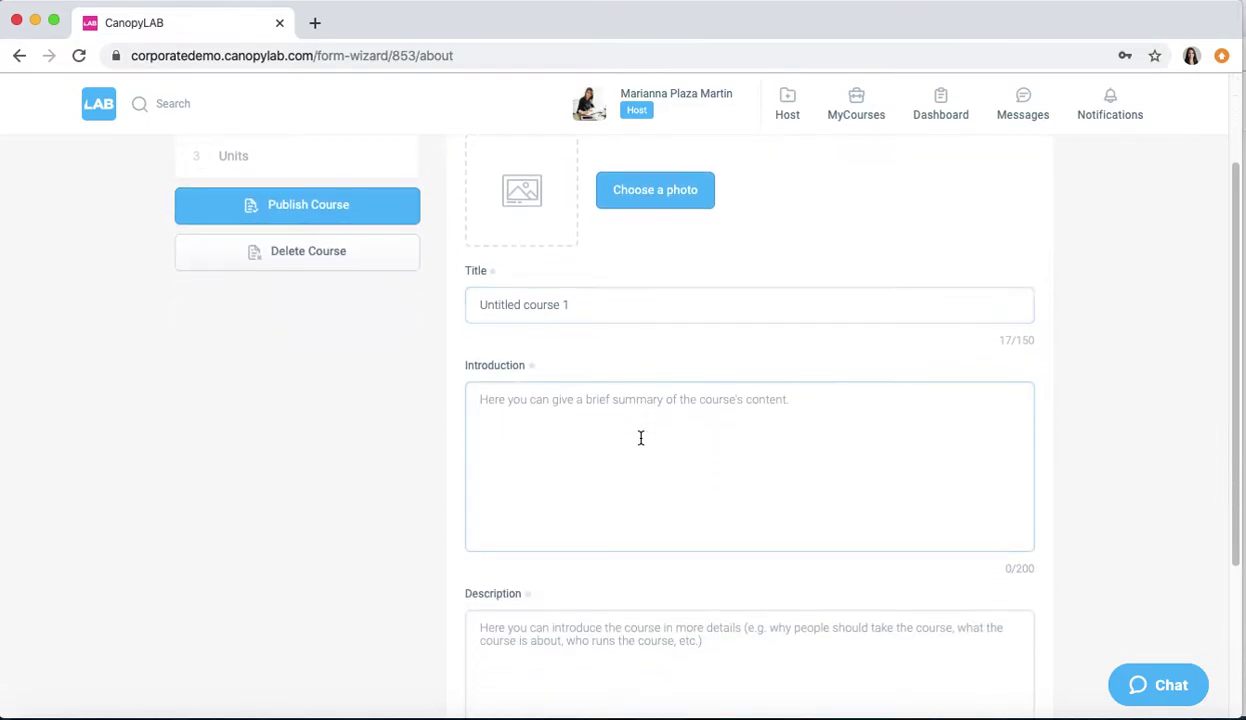
{"action": "scroll", "coordinate": [641, 437], "scroll_direction": "down", "scroll_amount": 5}
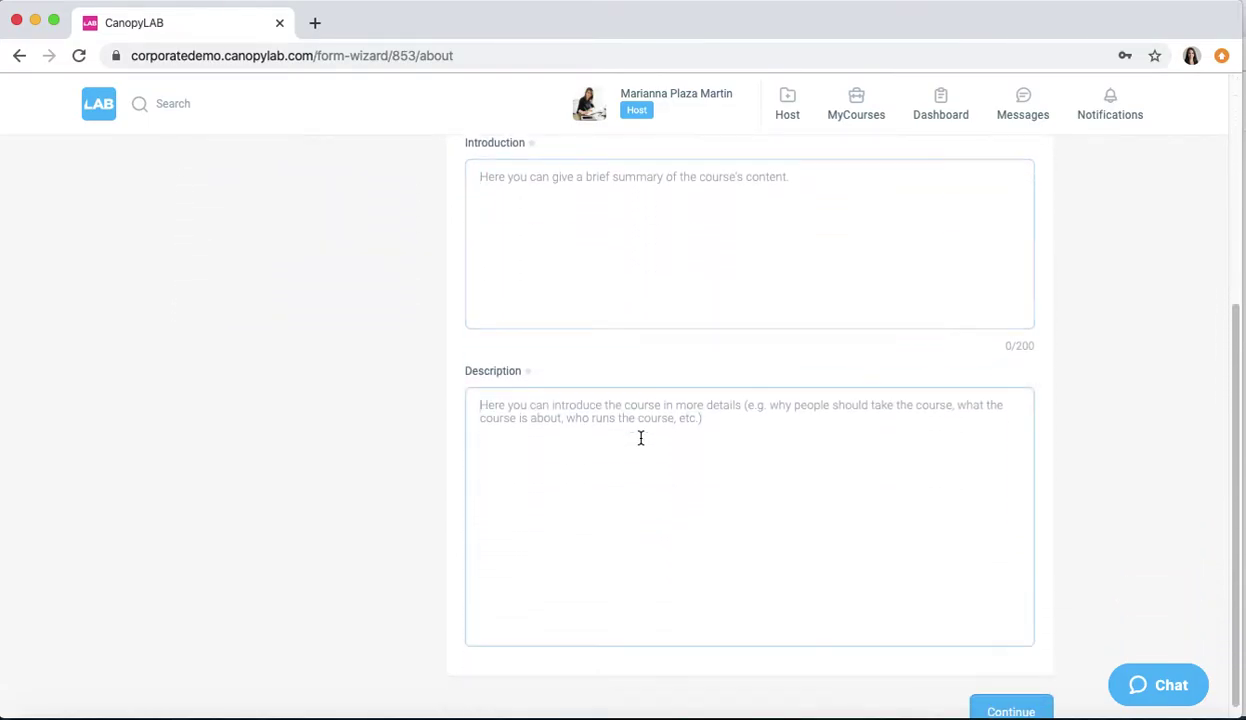
{"action": "left_click", "coordinate": [641, 437]}
{"action": "scroll", "coordinate": [771, 460], "scroll_direction": "down", "scroll_amount": 1}
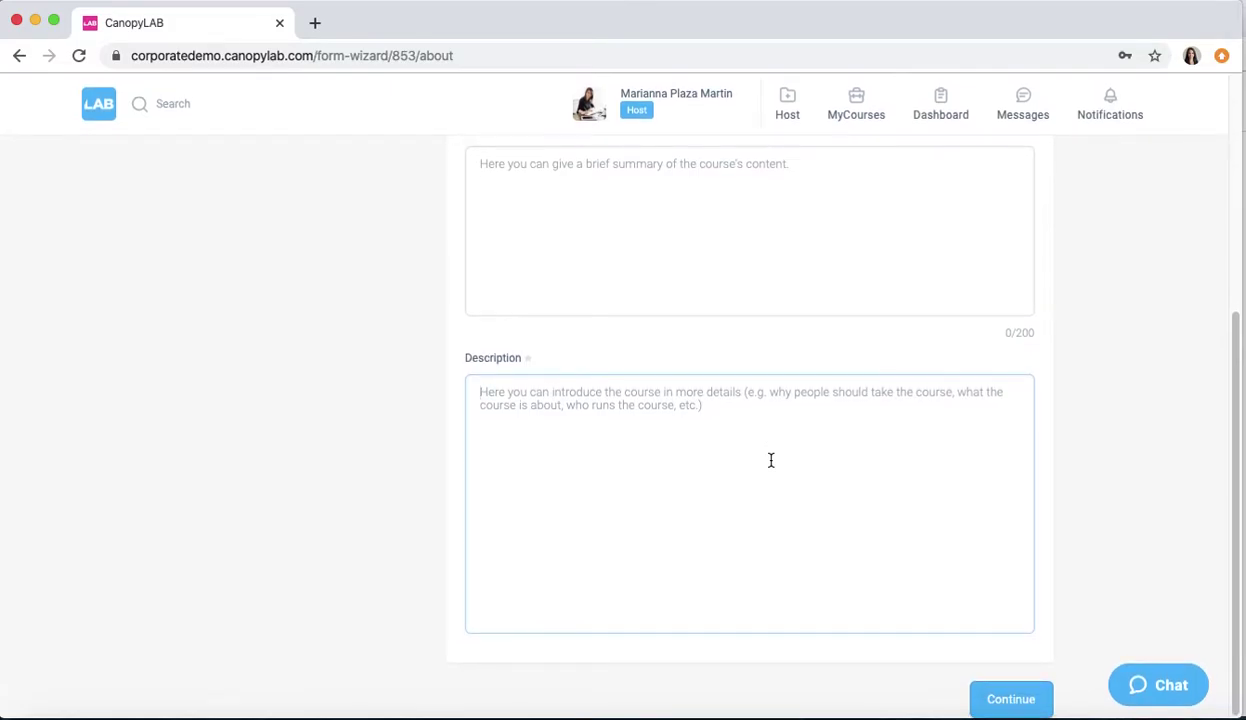
Continue to the course settings, try the other privacy options, and set the privacy to Organisation only
{"action": "left_click", "coordinate": [1010, 698]}
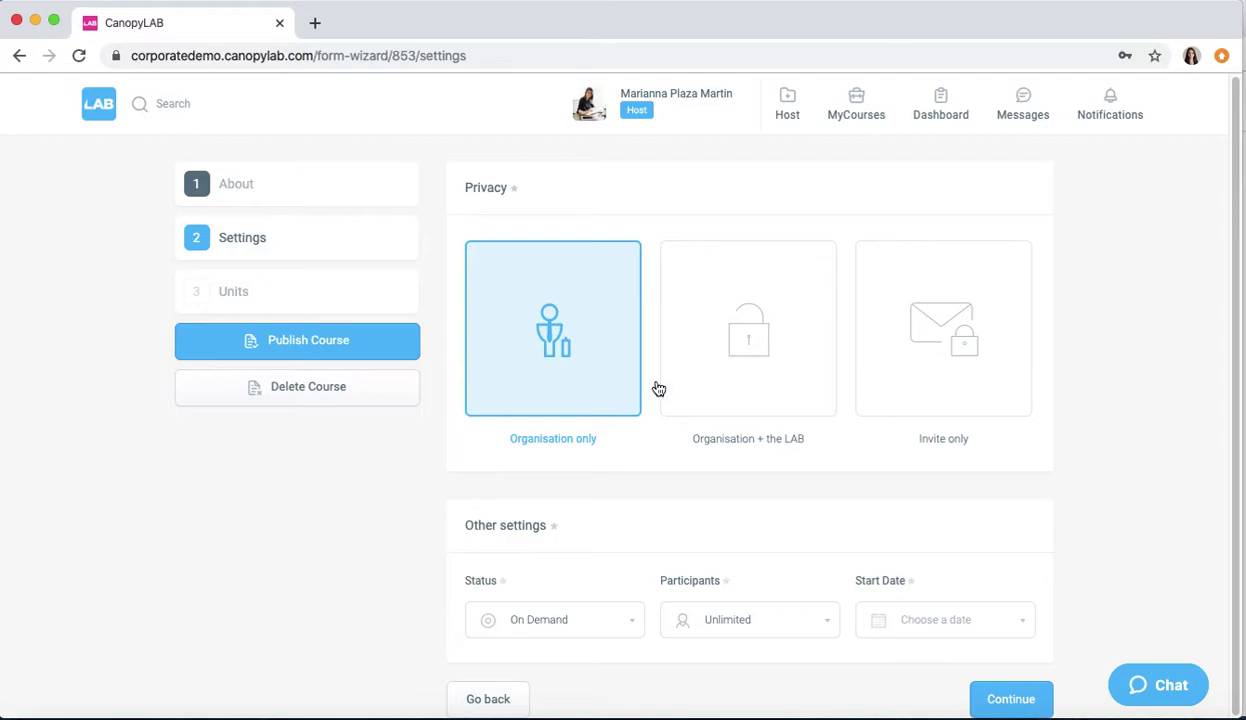
{"action": "left_click", "coordinate": [714, 403]}
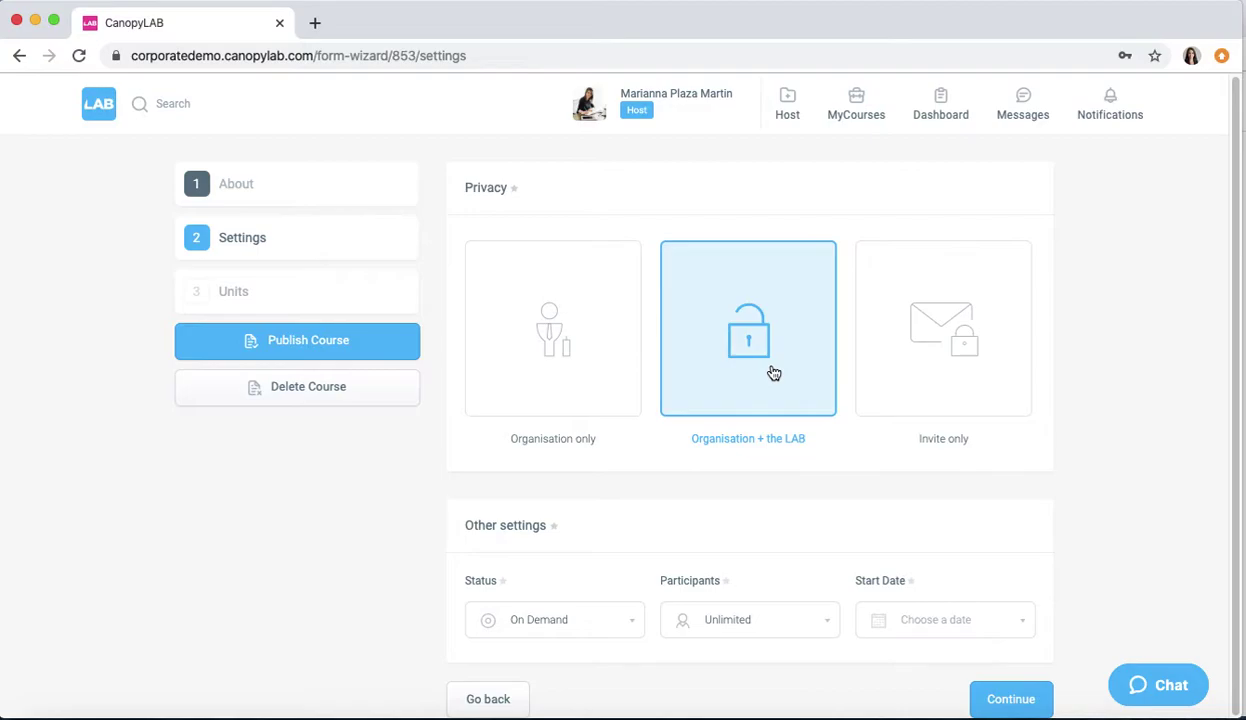
{"action": "left_click", "coordinate": [910, 384]}
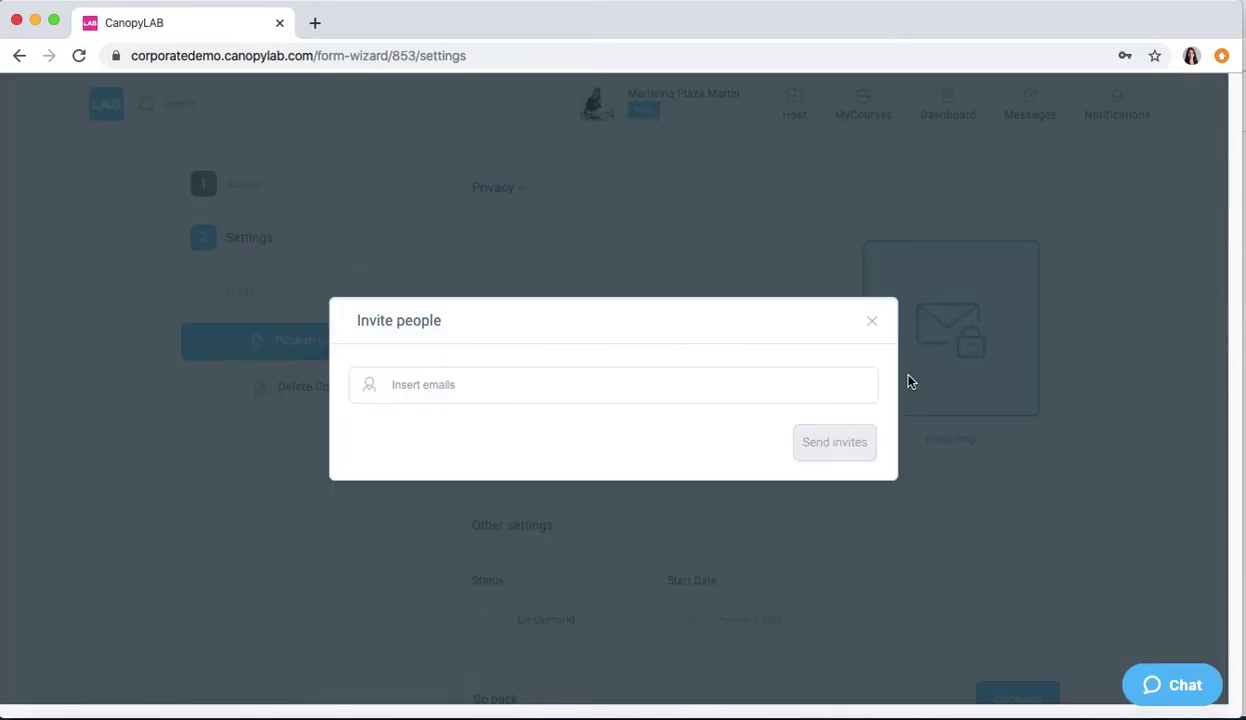
{"action": "left_click", "coordinate": [734, 387]}
{"action": "left_click", "coordinate": [871, 321]}
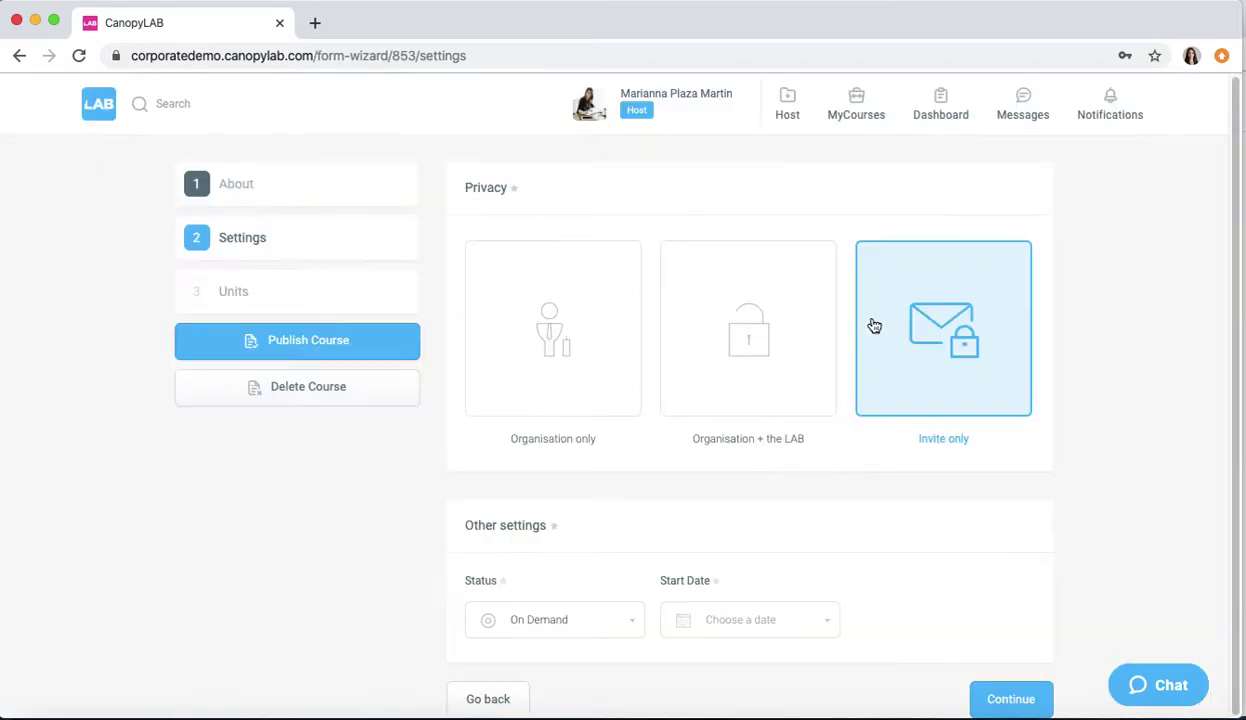
{"action": "left_click", "coordinate": [576, 370]}
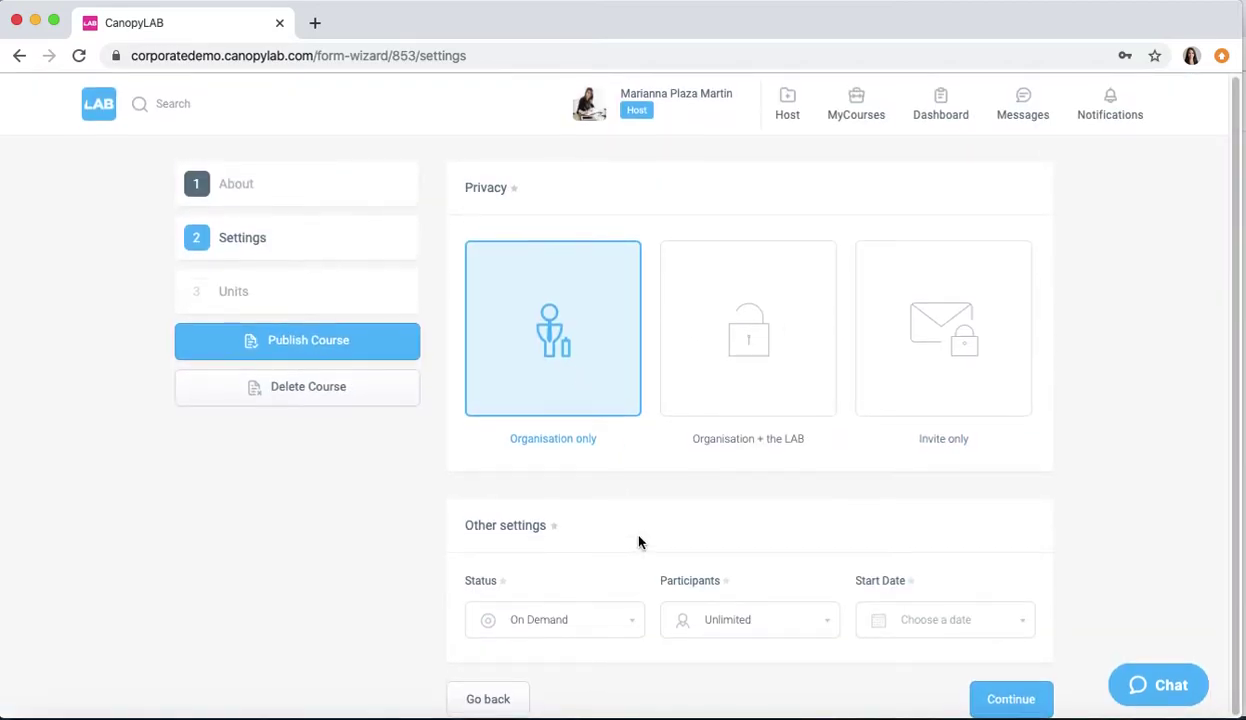
Choose On Demand as the course status and limit the number of participants to 100
{"action": "left_click", "coordinate": [607, 620]}
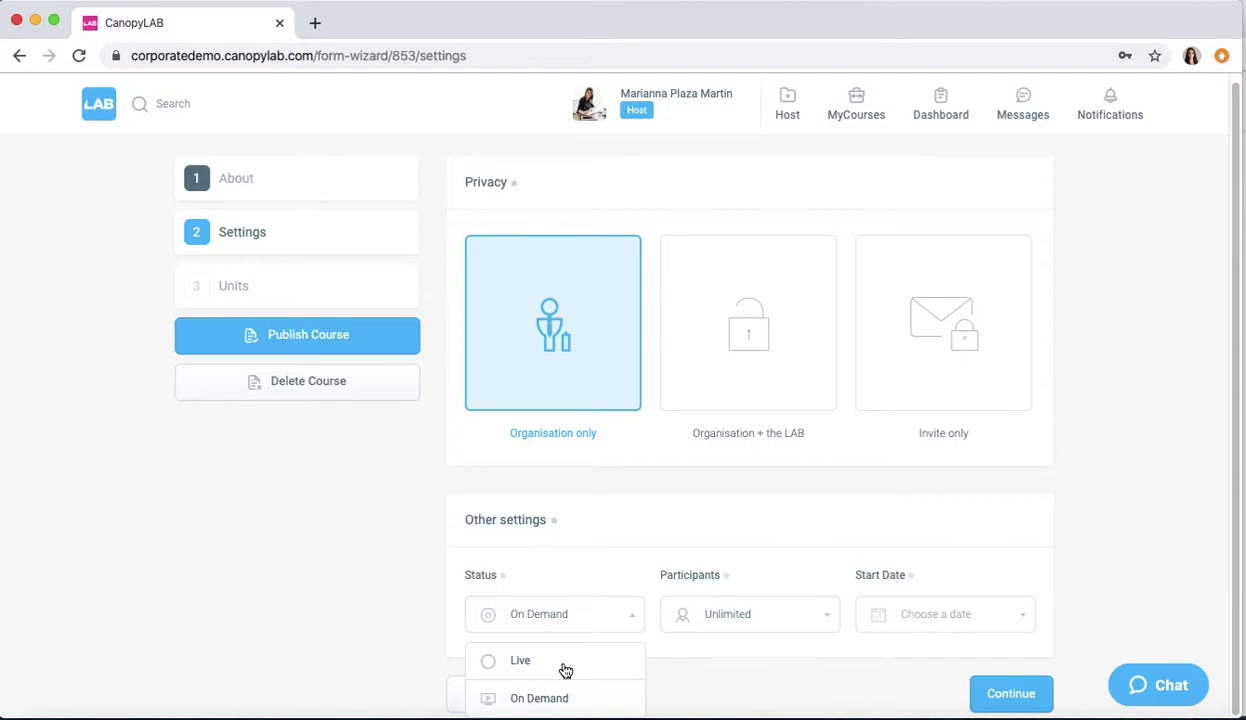
{"action": "left_click", "coordinate": [565, 699]}
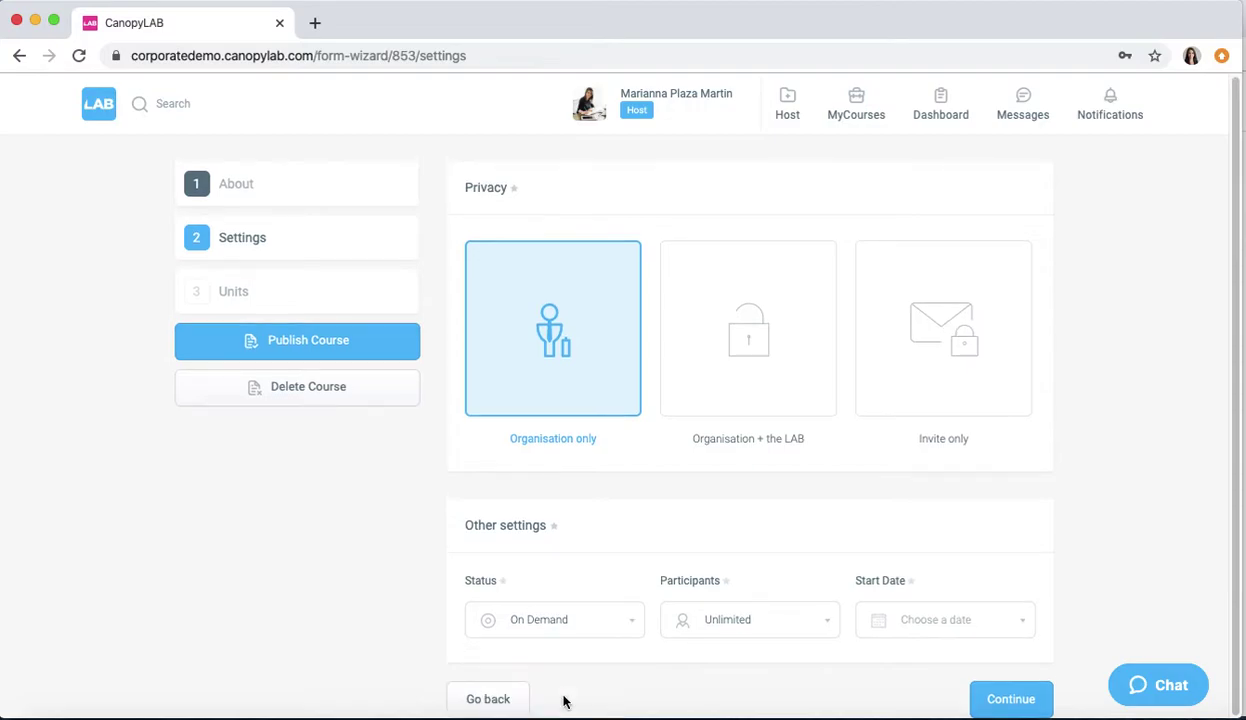
{"action": "left_click", "coordinate": [722, 627]}
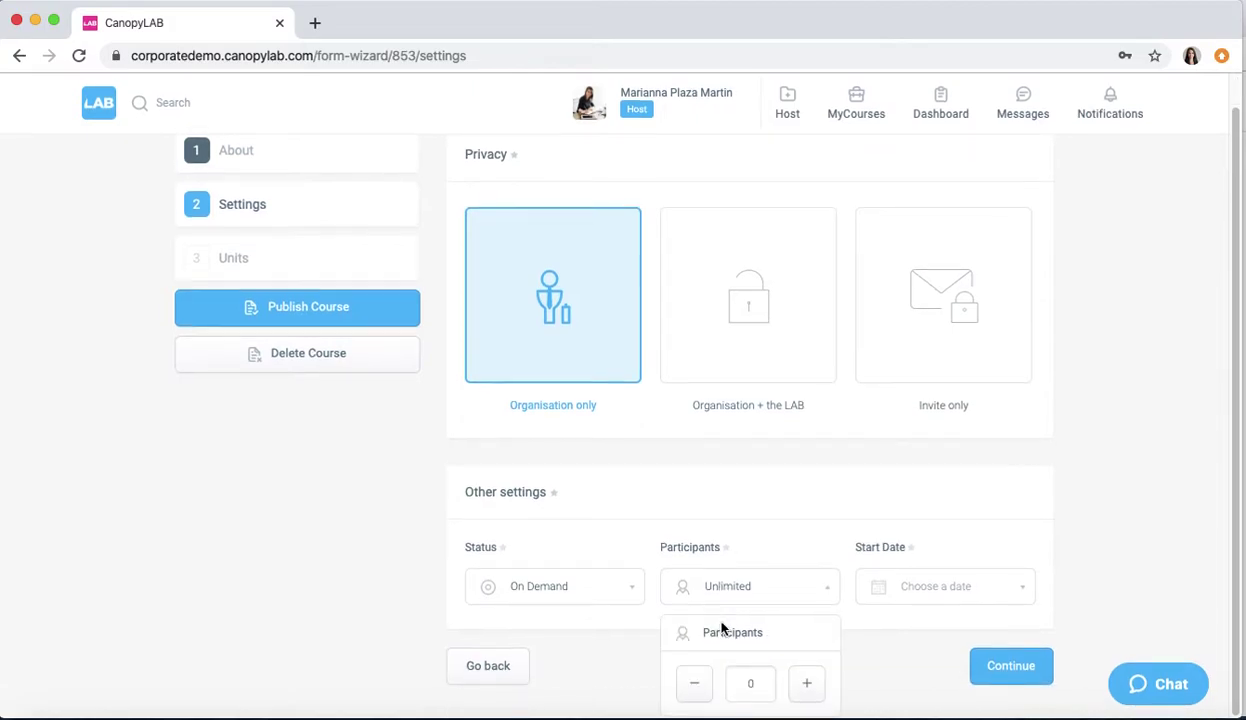
{"action": "left_click", "coordinate": [808, 686]}
{"action": "left_click", "coordinate": [808, 686]}
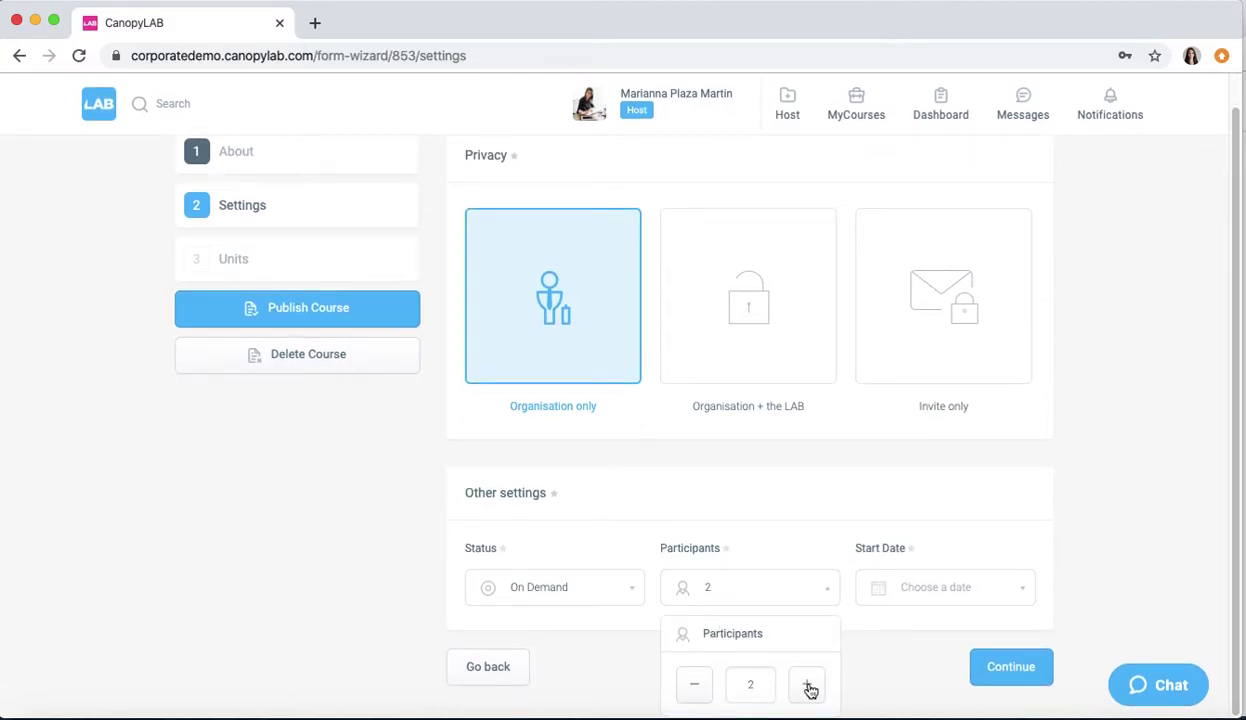
{"action": "double_click", "coordinate": [758, 683]}
{"action": "type", "text": "100"}
{"action": "left_click", "coordinate": [793, 491]}
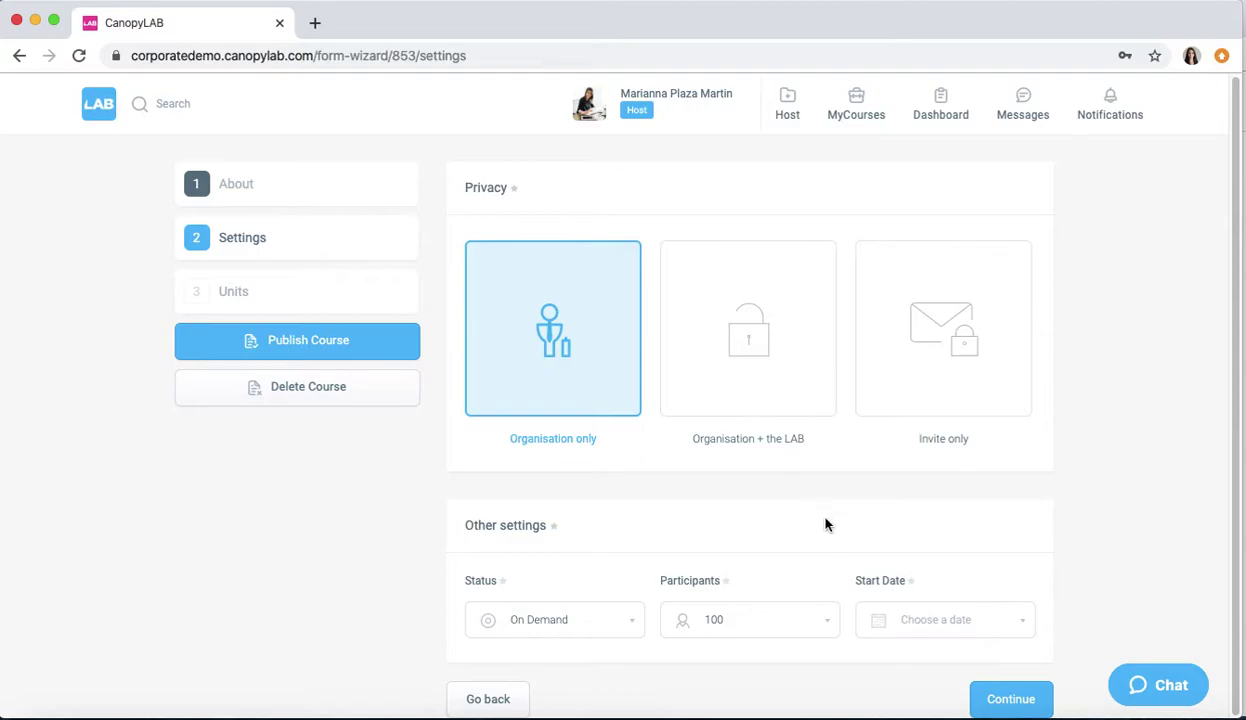
Set the course start date to 18/12/2019 and continue to the units section
{"action": "left_click", "coordinate": [910, 620]}
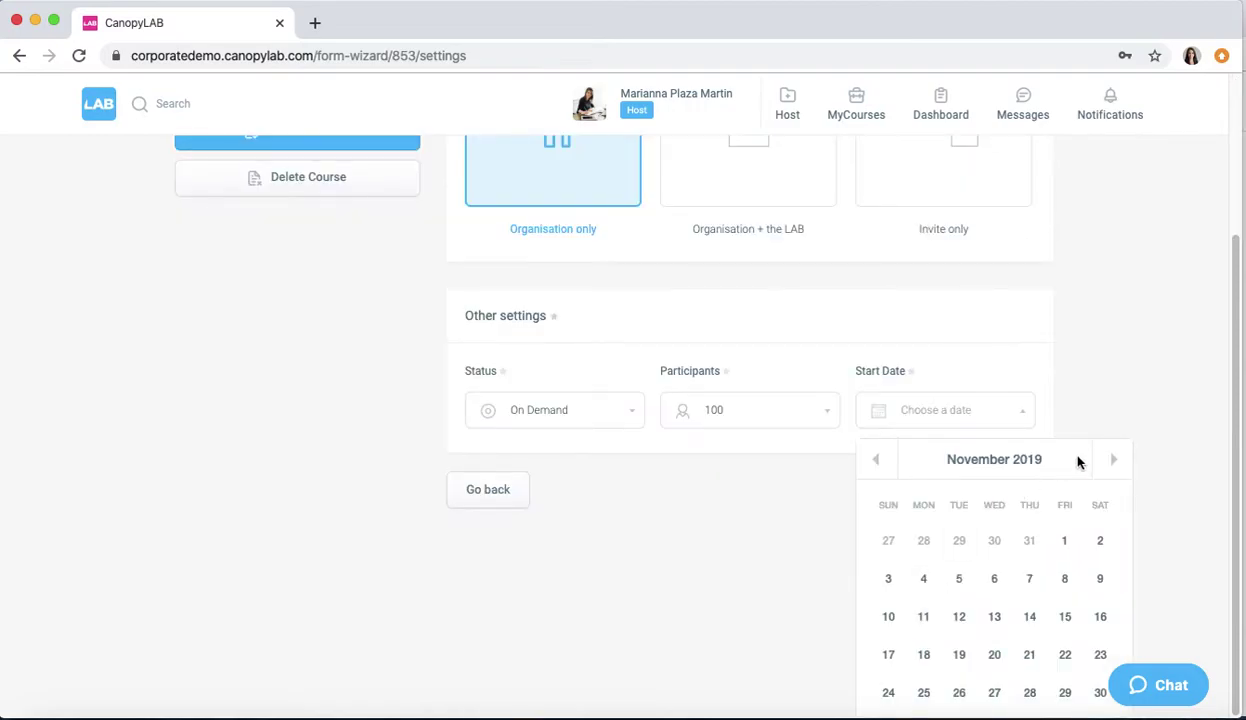
{"action": "left_click", "coordinate": [1114, 460]}
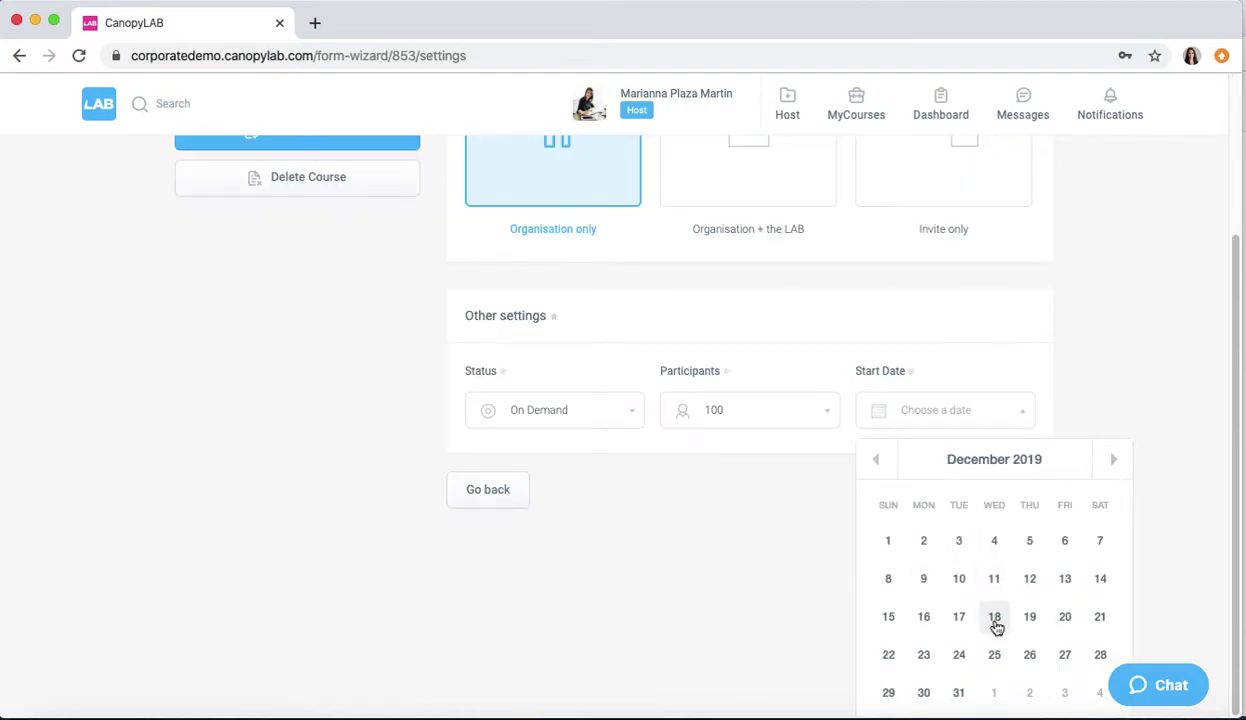
{"action": "left_click", "coordinate": [994, 616]}
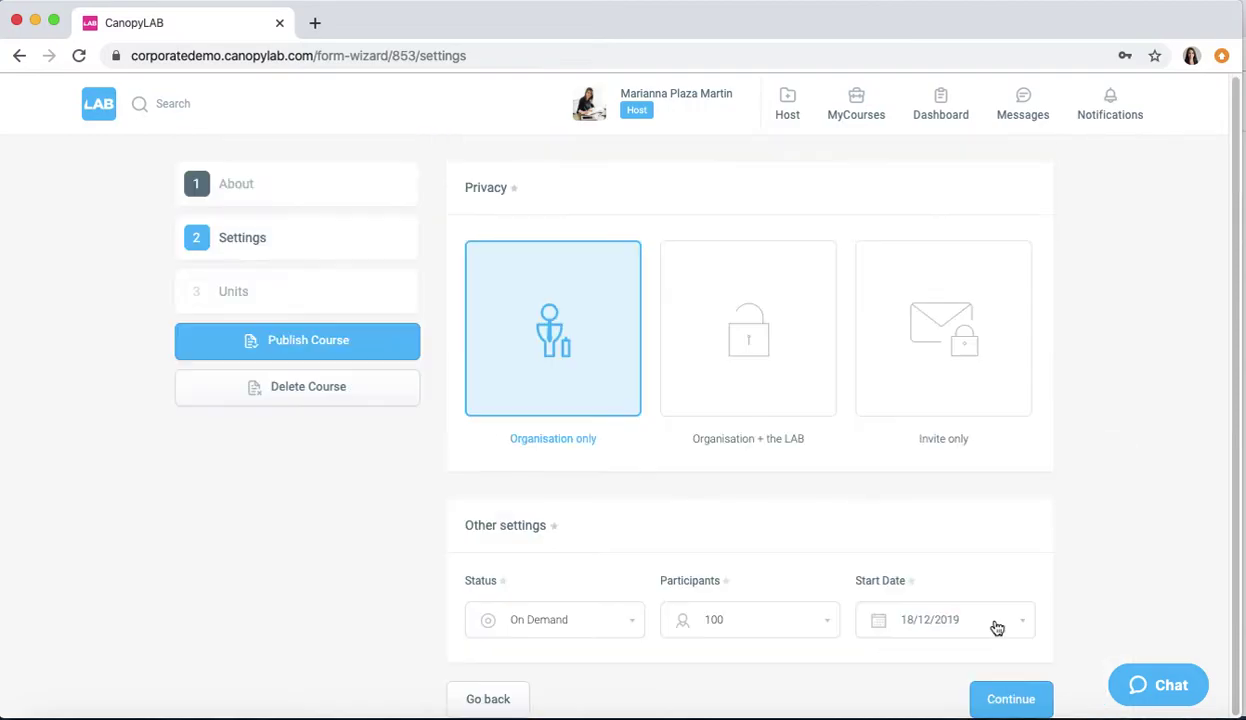
{"action": "left_click", "coordinate": [1007, 697]}
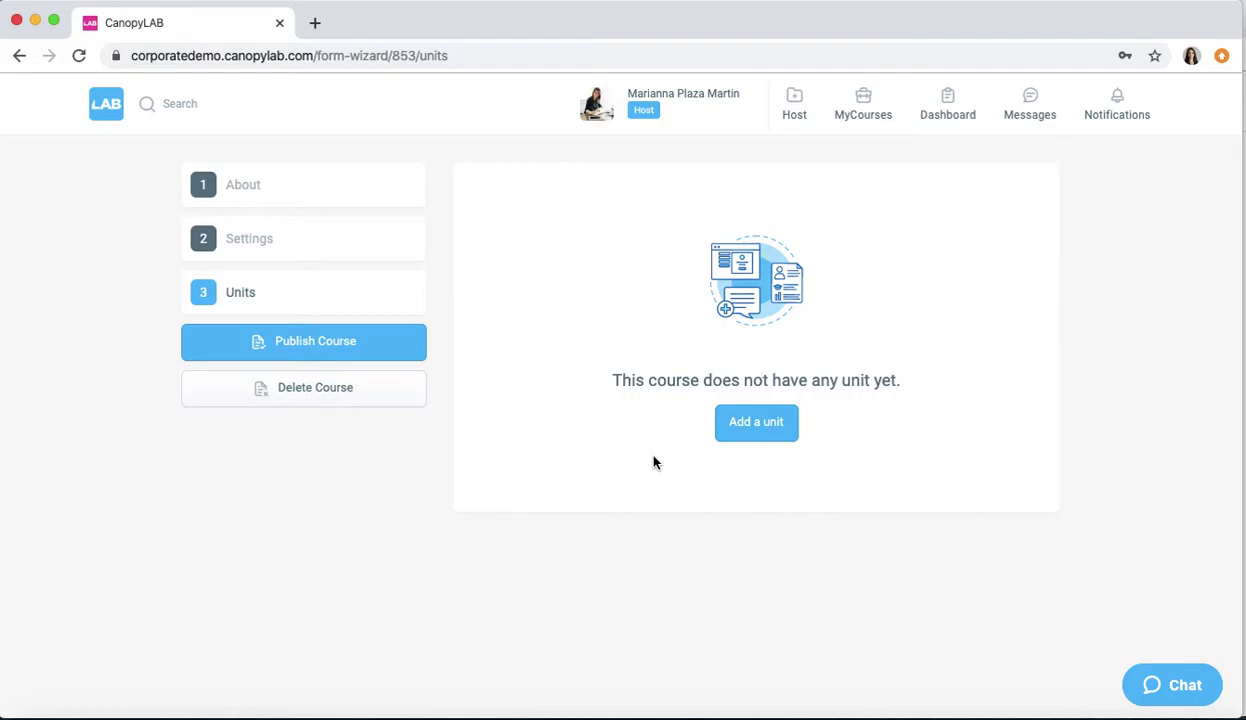
Add five units to the course
{"action": "left_click", "coordinate": [750, 441]}
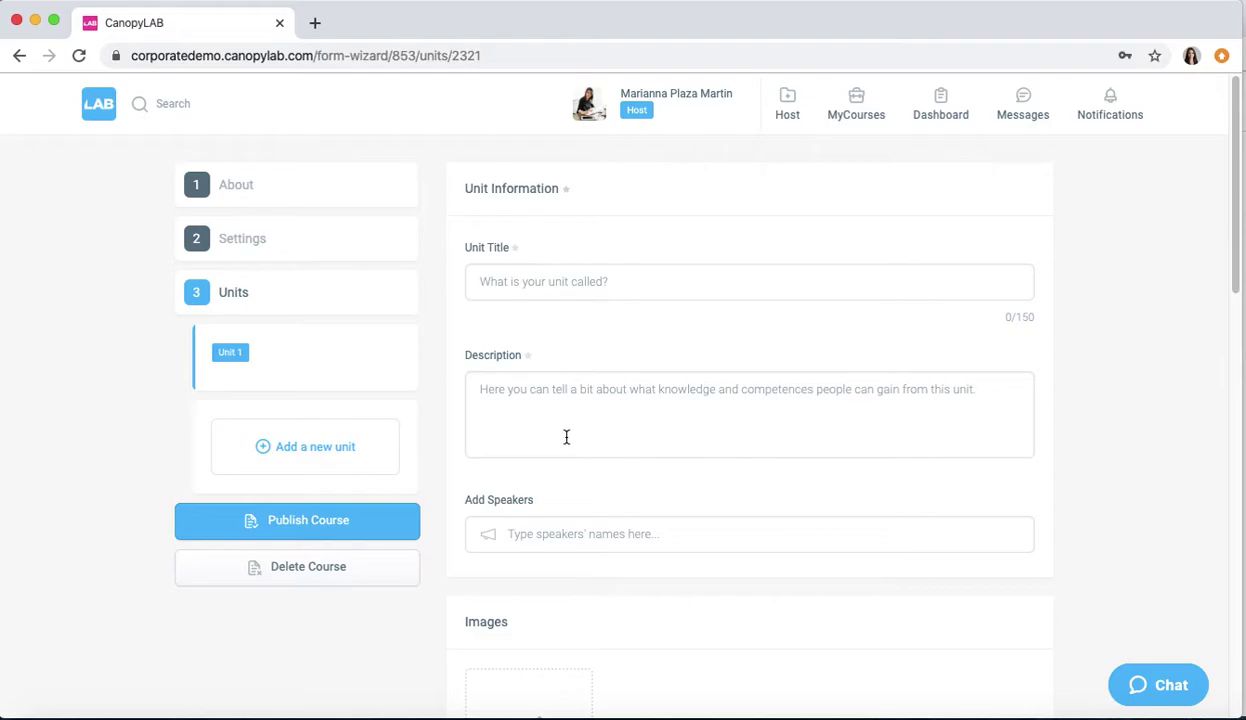
{"action": "left_click", "coordinate": [321, 455]}
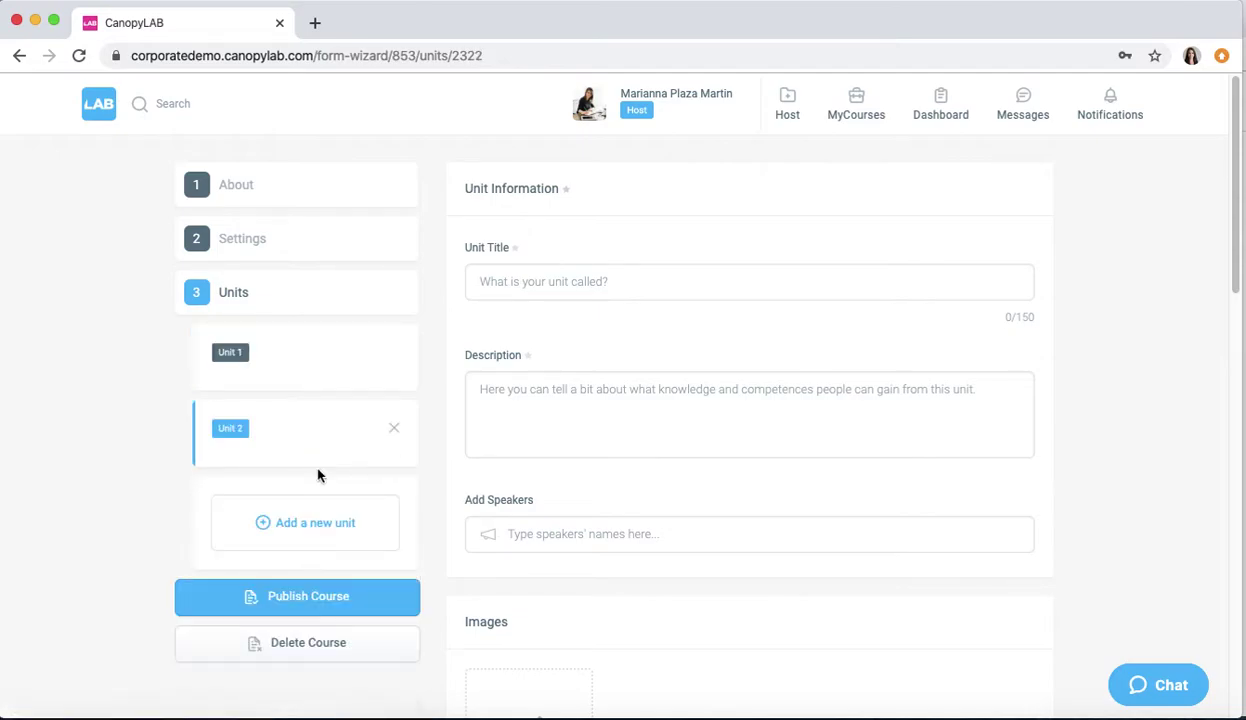
{"action": "left_click", "coordinate": [320, 523]}
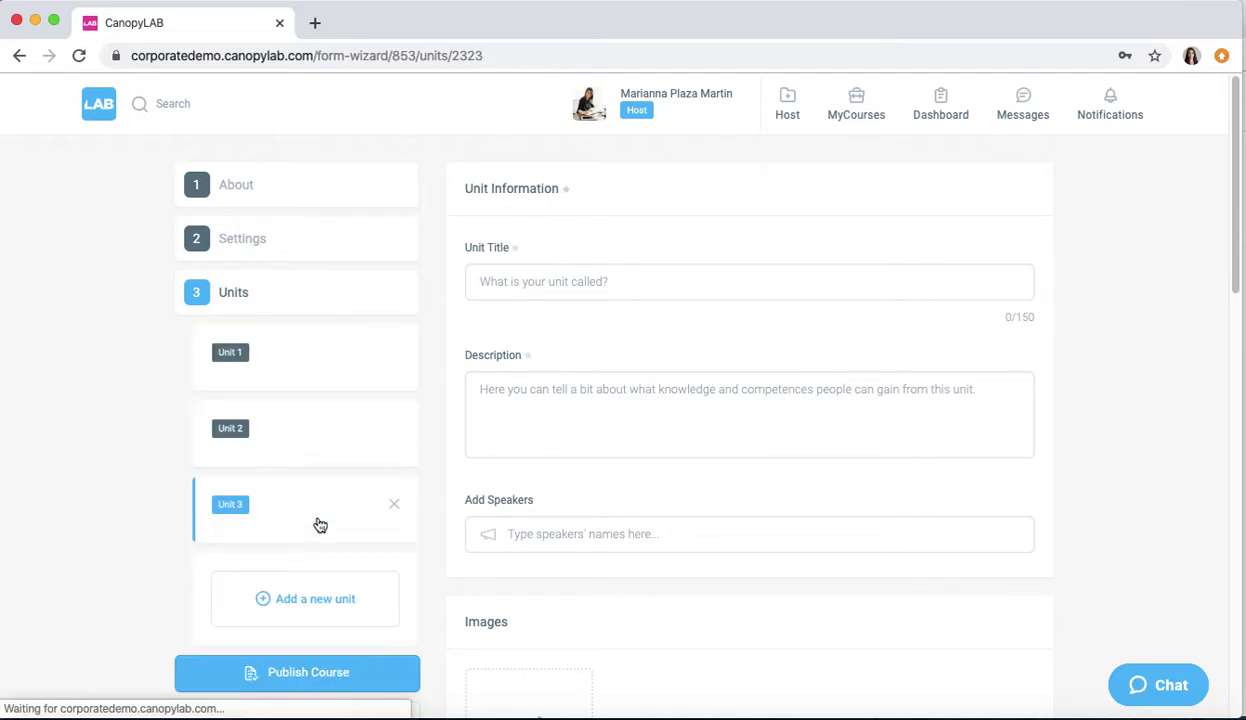
{"action": "left_click", "coordinate": [314, 598]}
{"action": "left_click", "coordinate": [311, 673]}
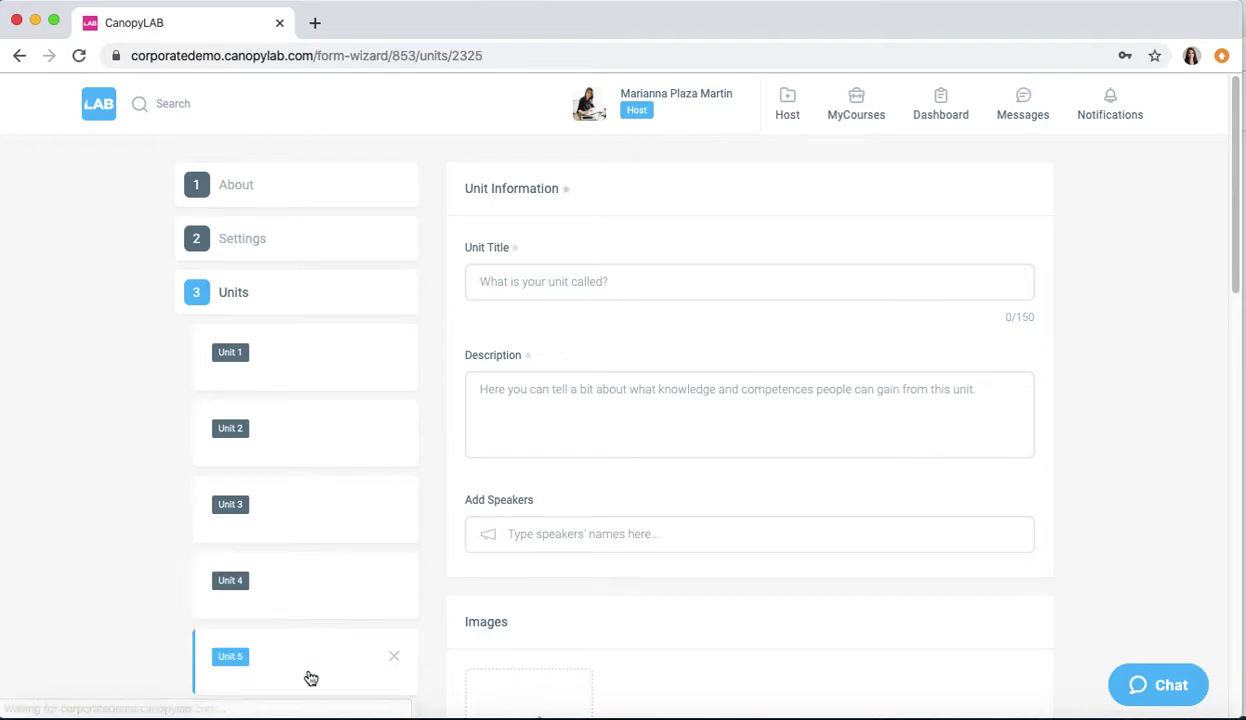
Reorder the course units by moving Unit 4 up to the second place
{"action": "scroll", "coordinate": [311, 678], "scroll_direction": "down", "scroll_amount": 2}
{"action": "scroll", "coordinate": [310, 675], "scroll_direction": "up", "scroll_amount": 1}
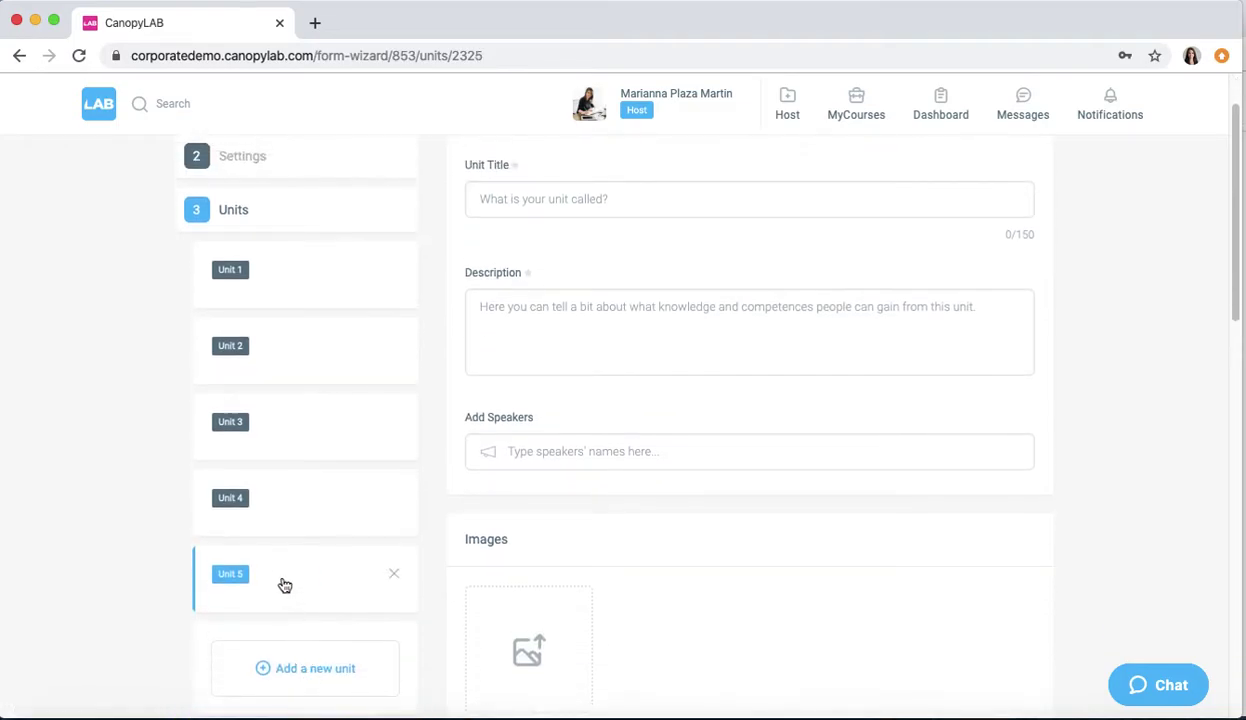
{"action": "left_click_drag", "start_coordinate": [268, 507], "coordinate": [255, 346]}
Delete the course unit in third place and confirm its removal
{"action": "left_click", "coordinate": [400, 427]}
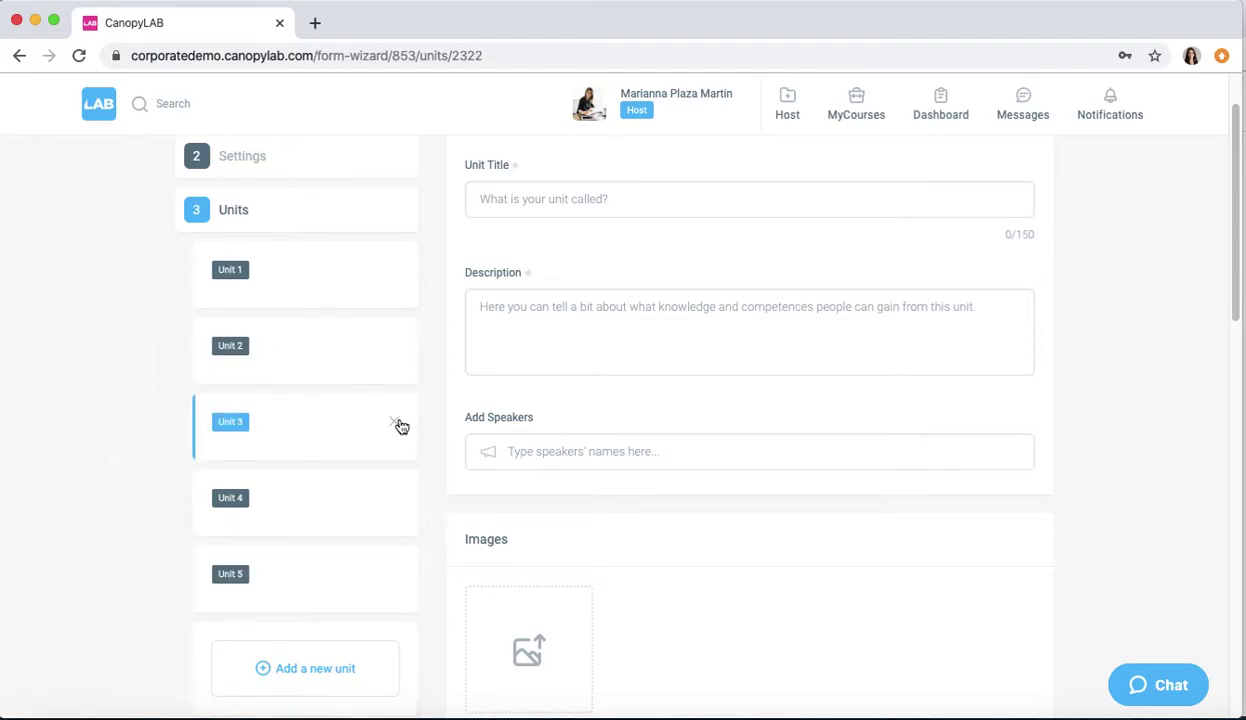
{"action": "left_click", "coordinate": [395, 424]}
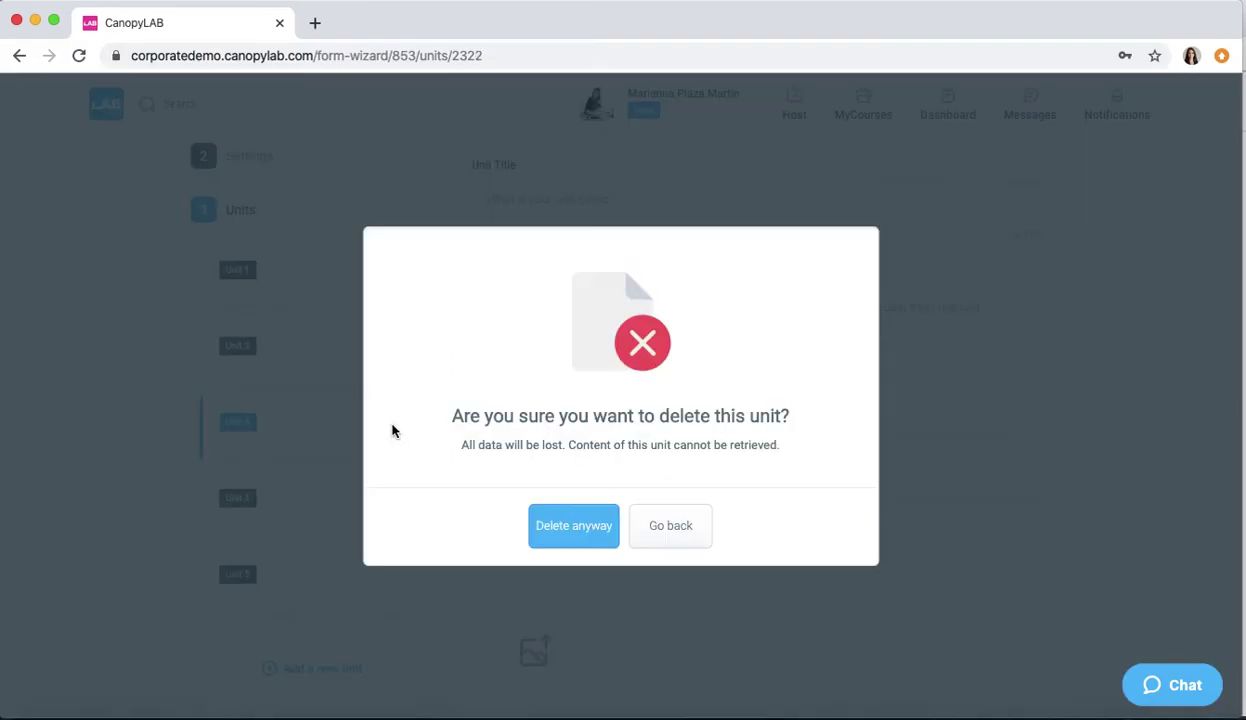
{"action": "left_click", "coordinate": [578, 528]}
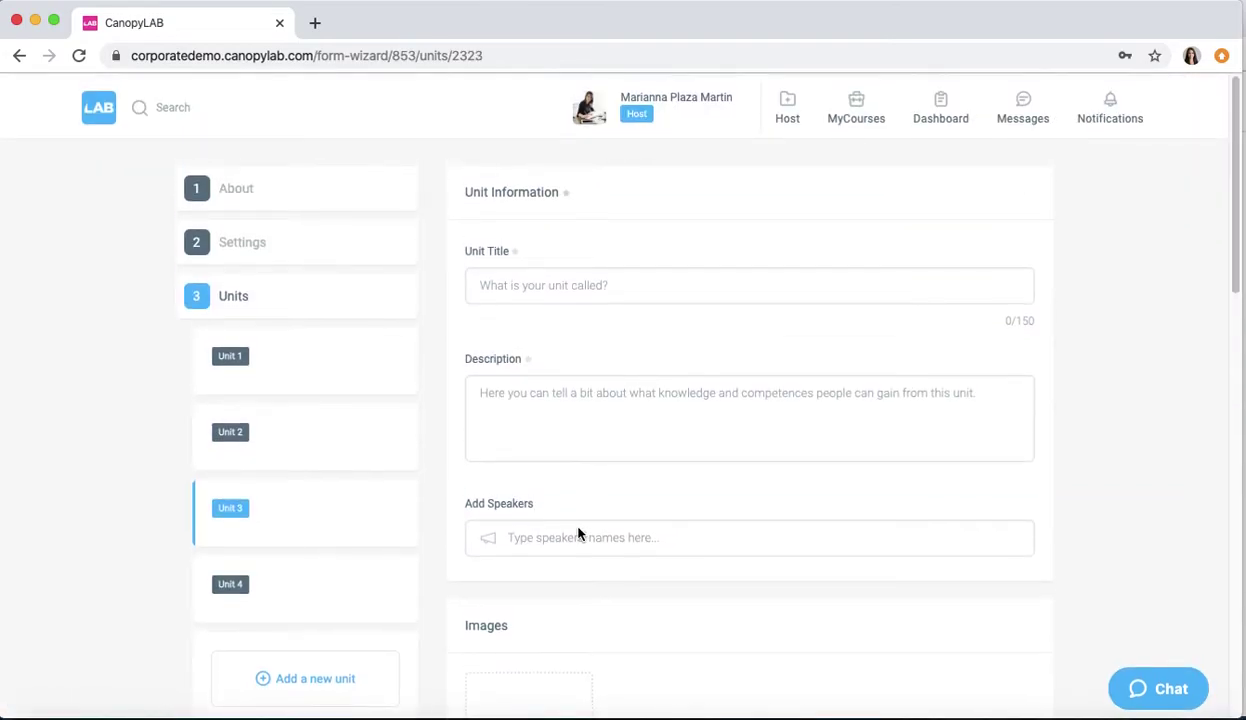
Open Unit 1 and enter "Example 1" as its unit title
{"action": "scroll", "coordinate": [578, 533], "scroll_direction": "down", "scroll_amount": 1}
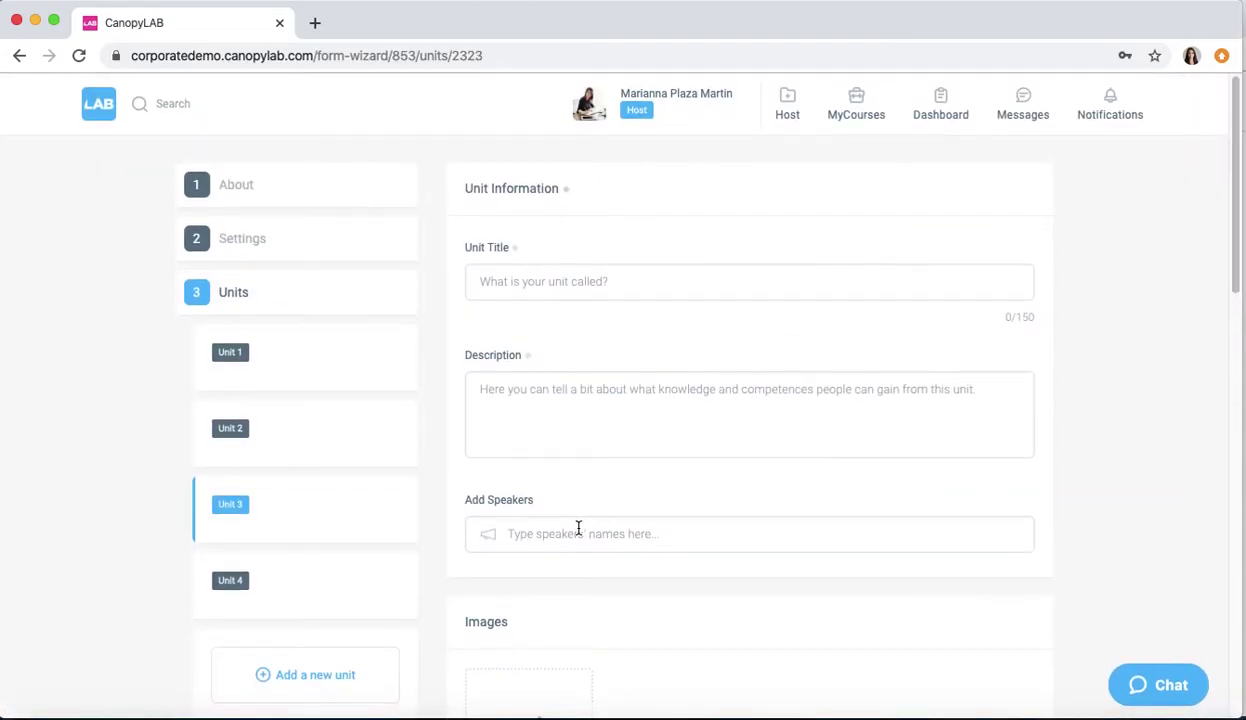
{"action": "left_click", "coordinate": [303, 380]}
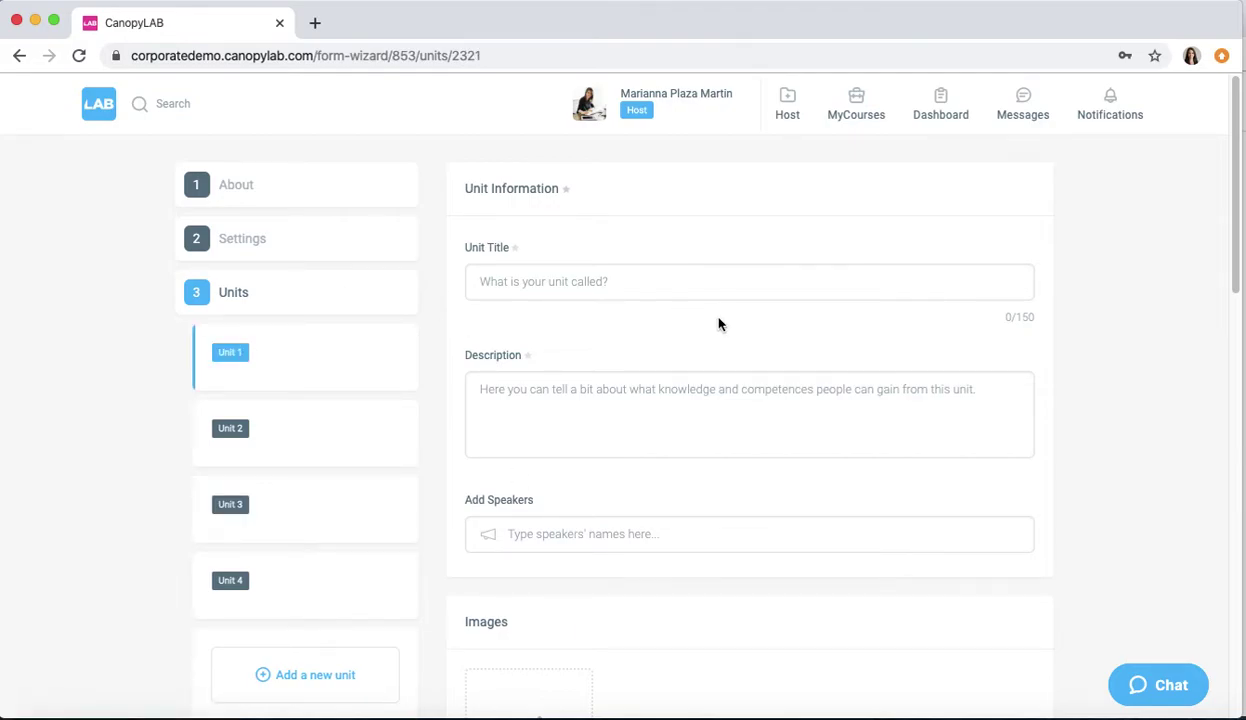
{"action": "left_click", "coordinate": [633, 284]}
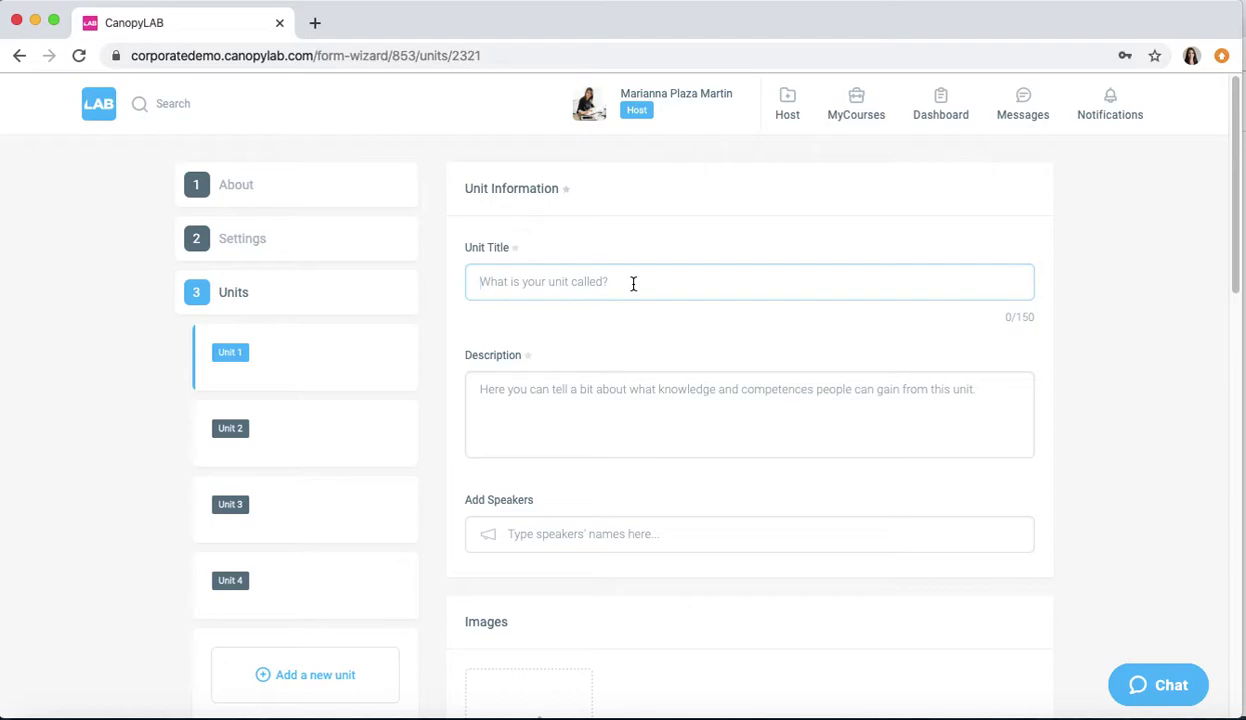
{"action": "type", "text": "Example 1"}
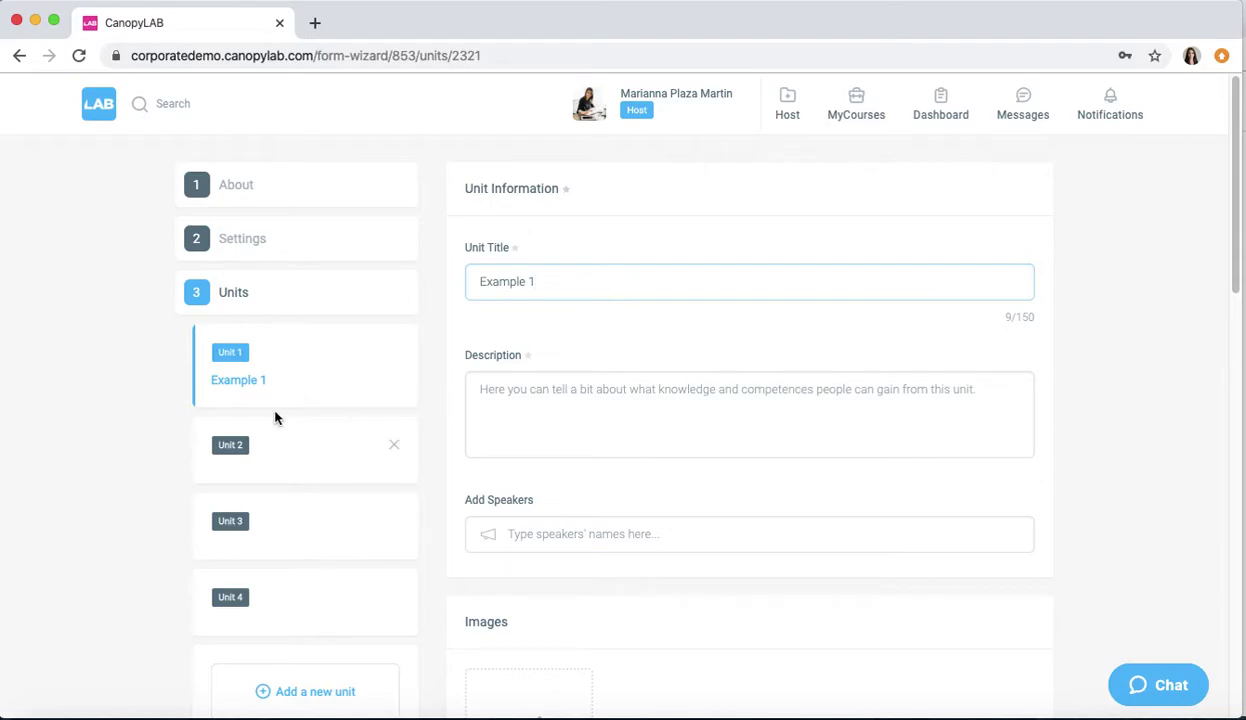
{"action": "left_click", "coordinate": [548, 382]}
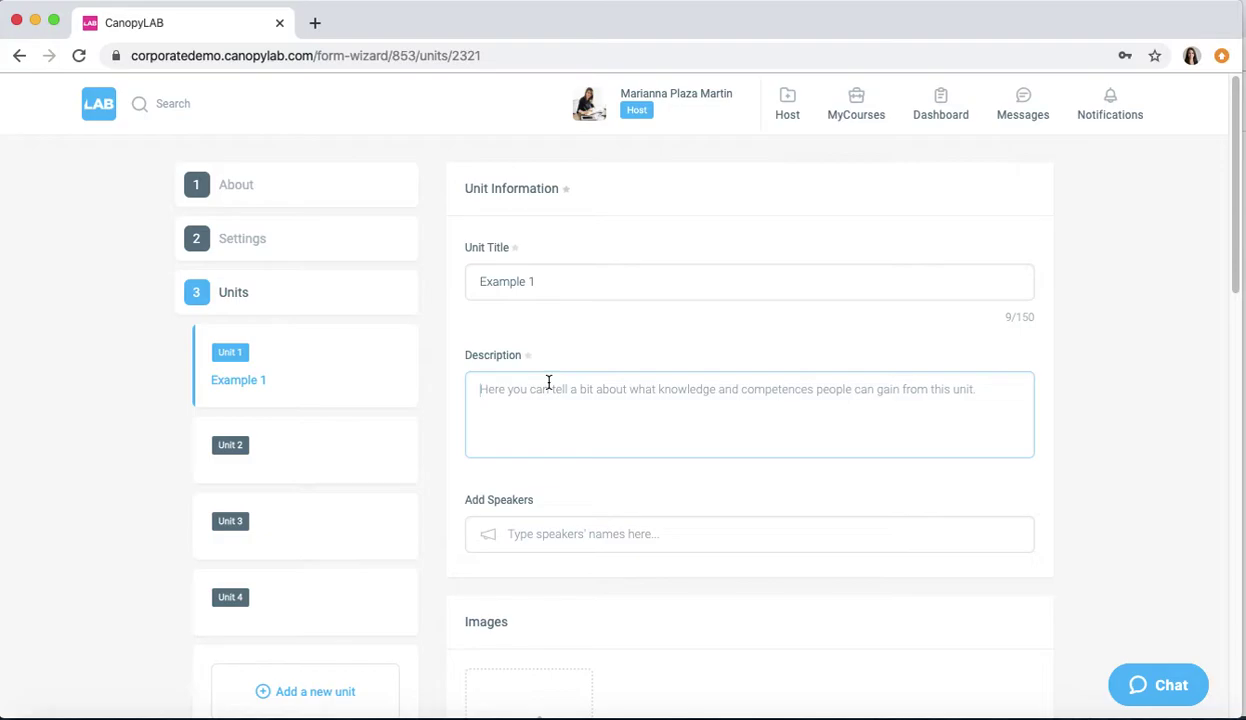
{"action": "scroll", "coordinate": [548, 385], "scroll_direction": "down", "scroll_amount": 10}
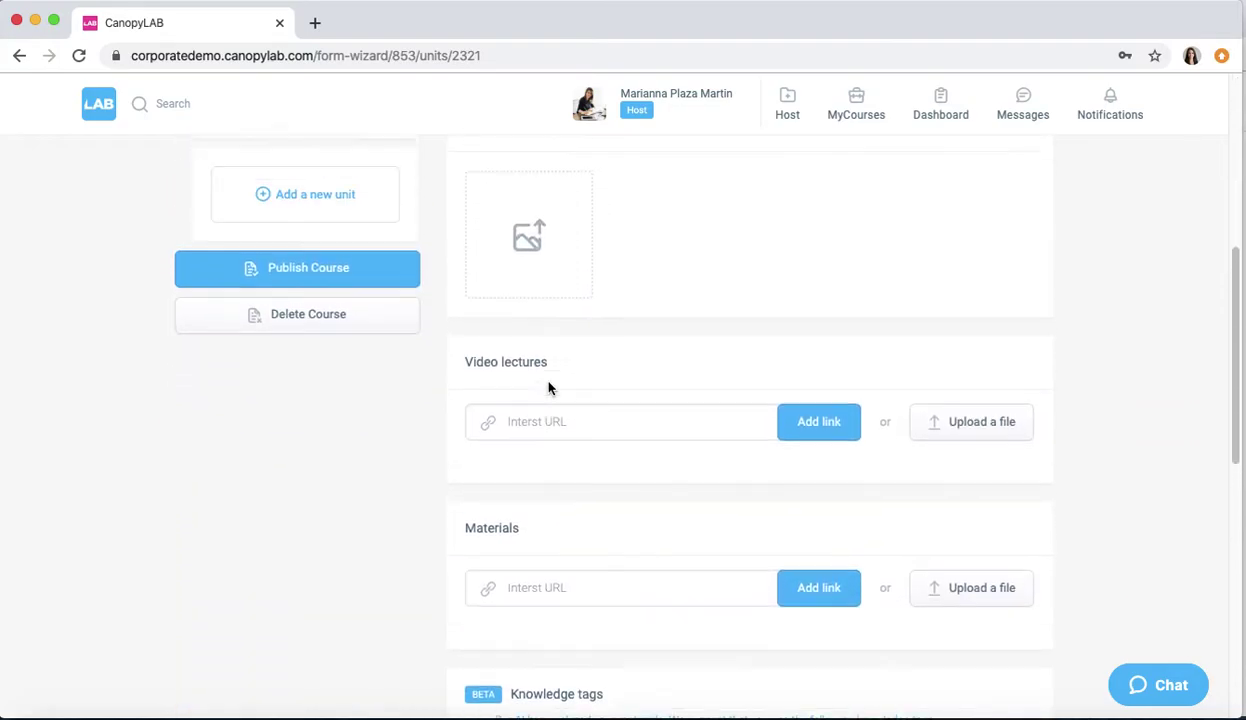
{"action": "scroll", "coordinate": [548, 388], "scroll_direction": "up", "scroll_amount": 10}
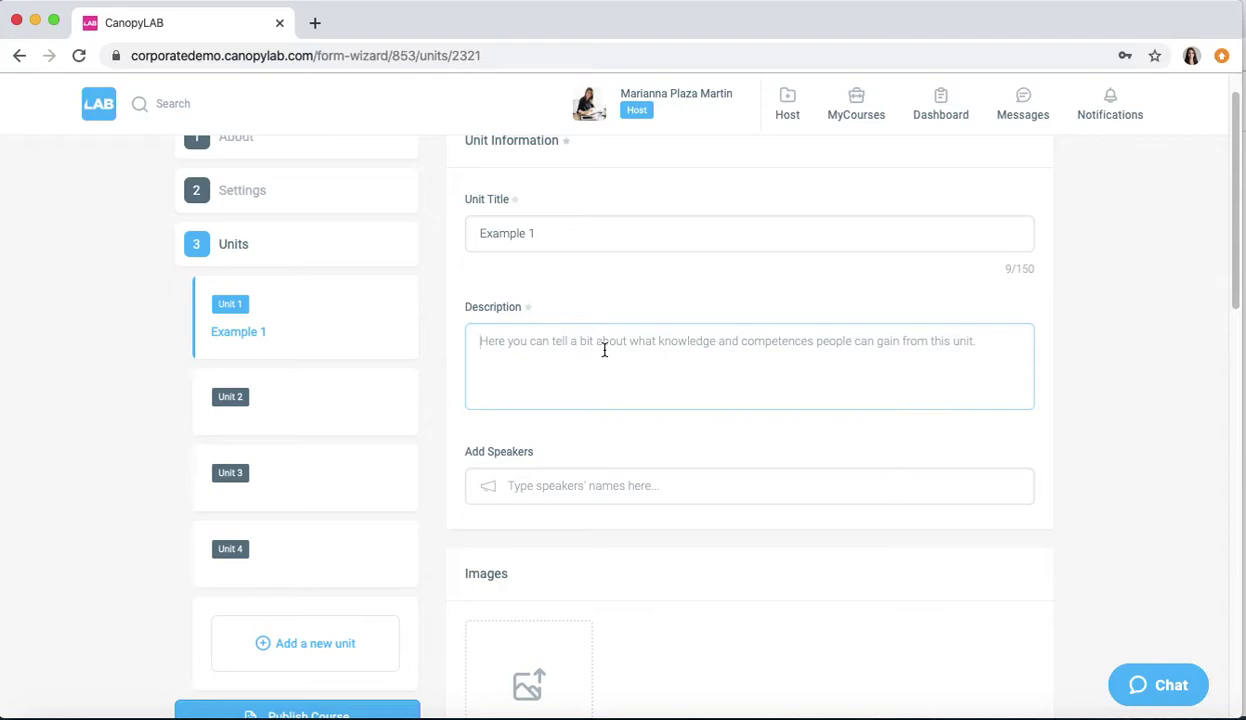
Add two speakers to Unit 1: the existing key account manager from the suggestions and a newly created speaker entered by first name
{"action": "scroll", "coordinate": [604, 350], "scroll_direction": "down", "scroll_amount": 2}
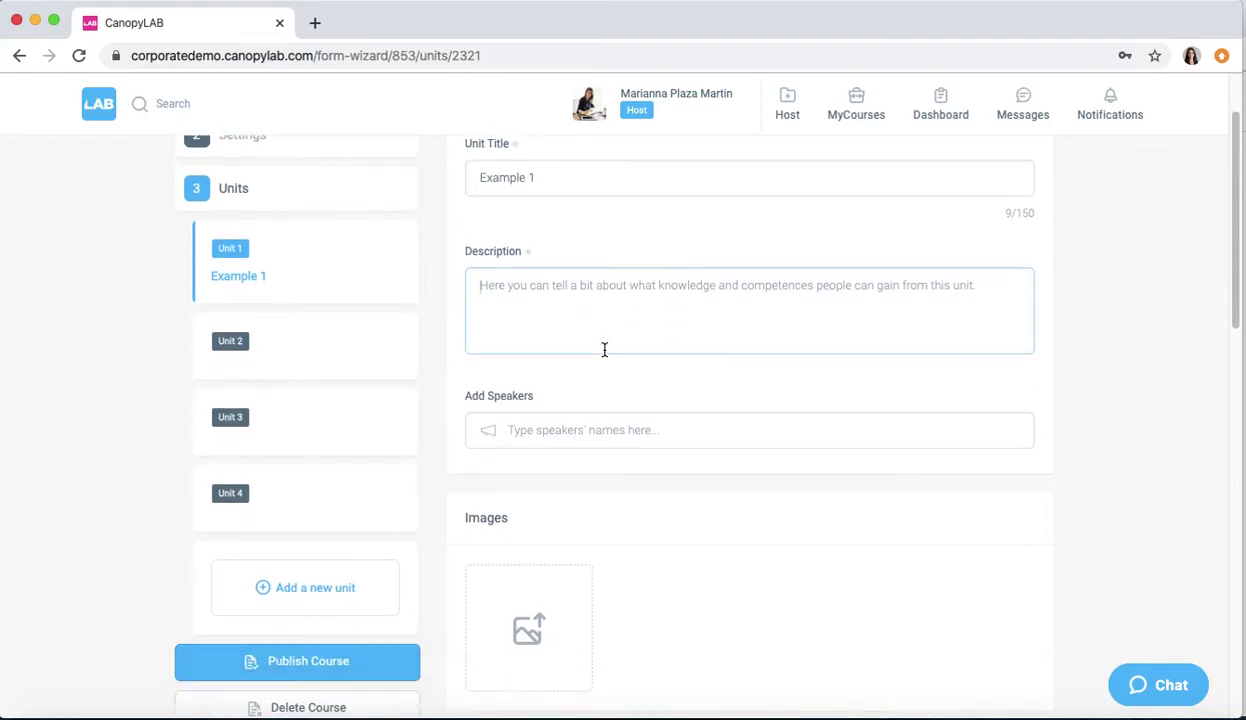
{"action": "left_click", "coordinate": [603, 410]}
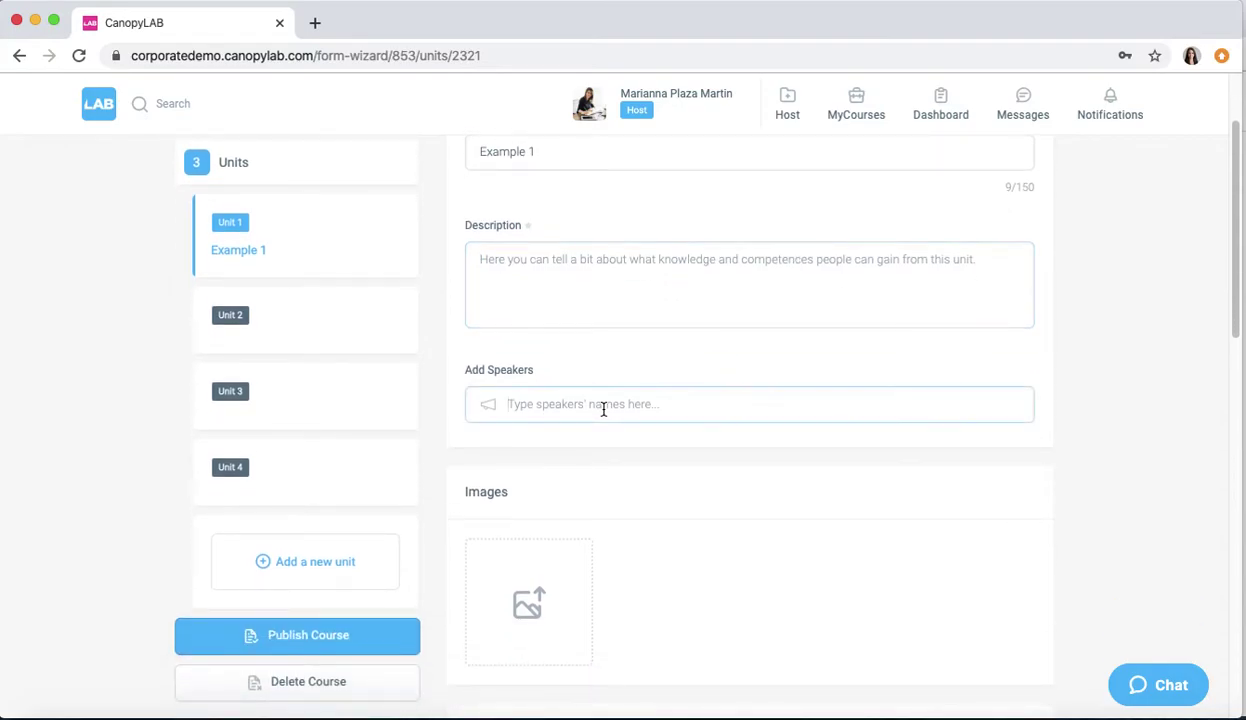
{"action": "scroll", "coordinate": [603, 410], "scroll_direction": "down", "scroll_amount": 6}
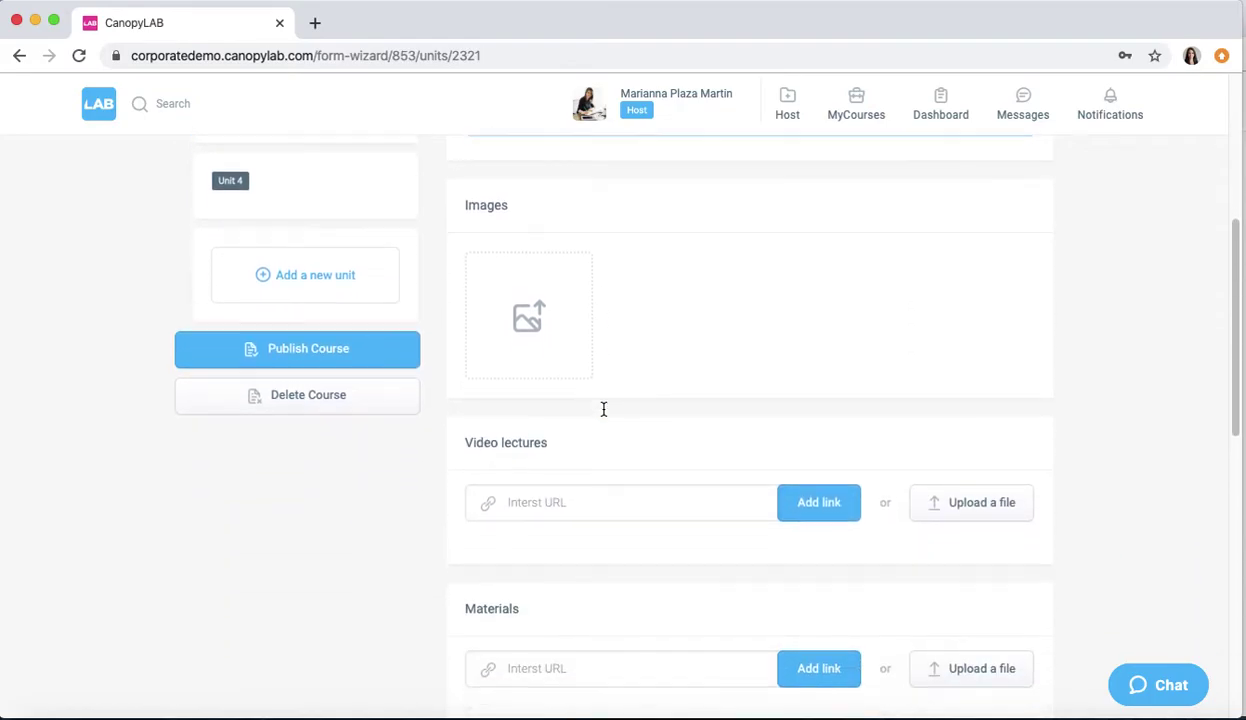
{"action": "scroll", "coordinate": [603, 409], "scroll_direction": "up", "scroll_amount": 5}
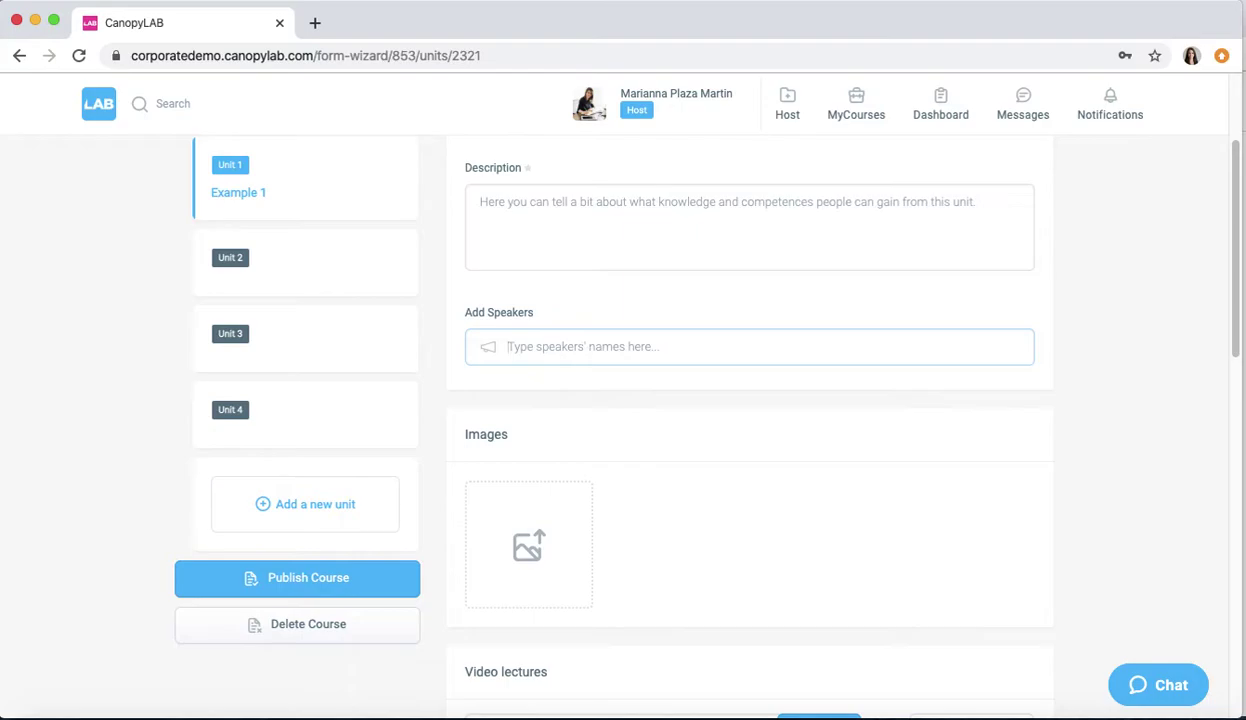
{"action": "type", "text": "ma"}
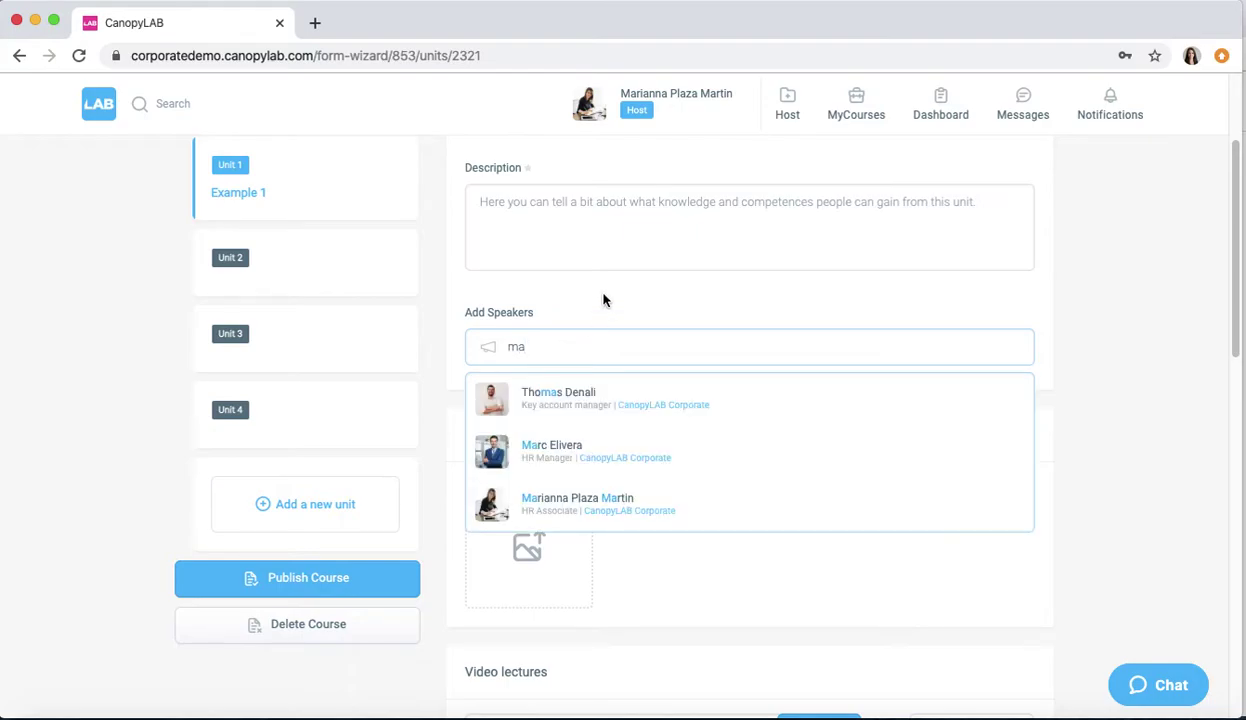
{"action": "left_click", "coordinate": [586, 392]}
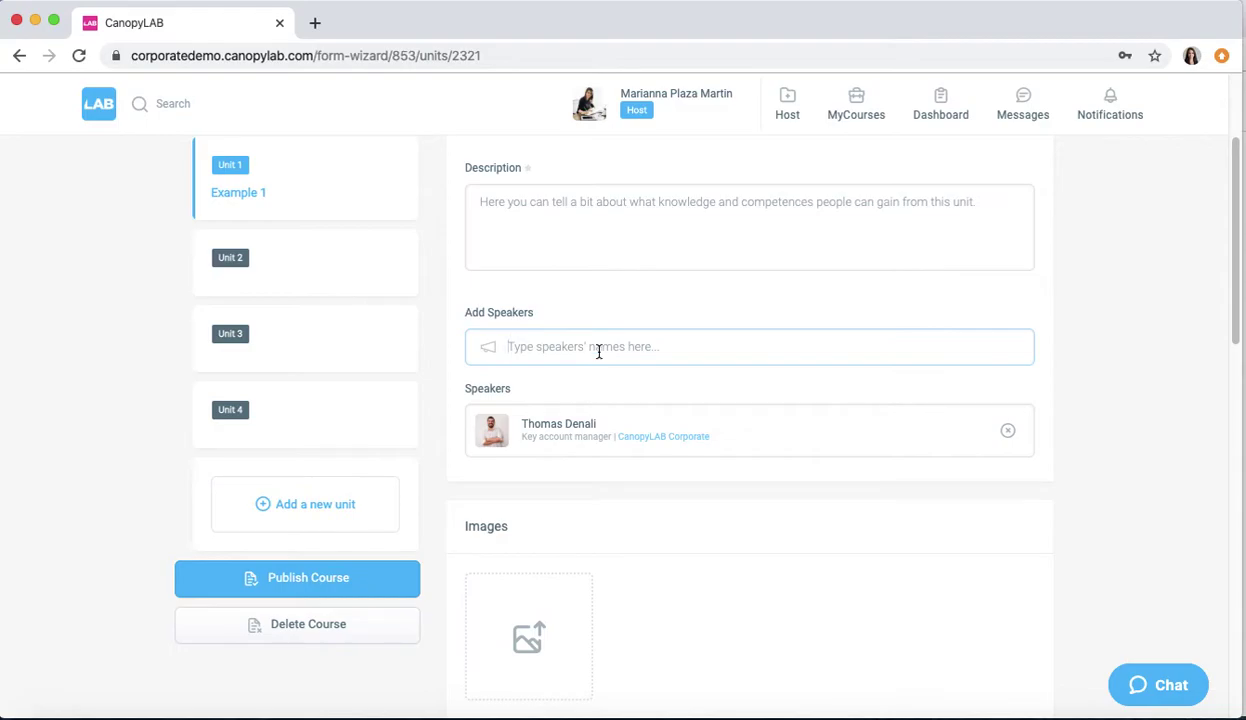
{"action": "type", "text": "Lorena"}
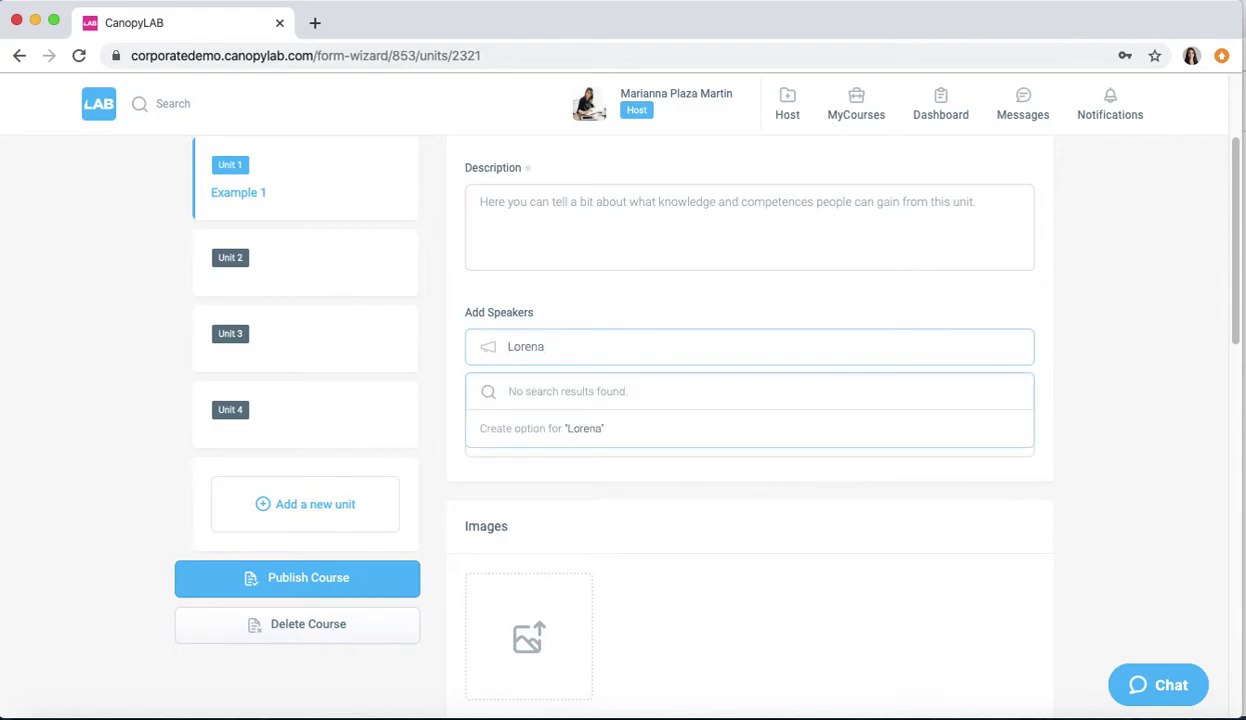
{"action": "left_click", "coordinate": [587, 418]}
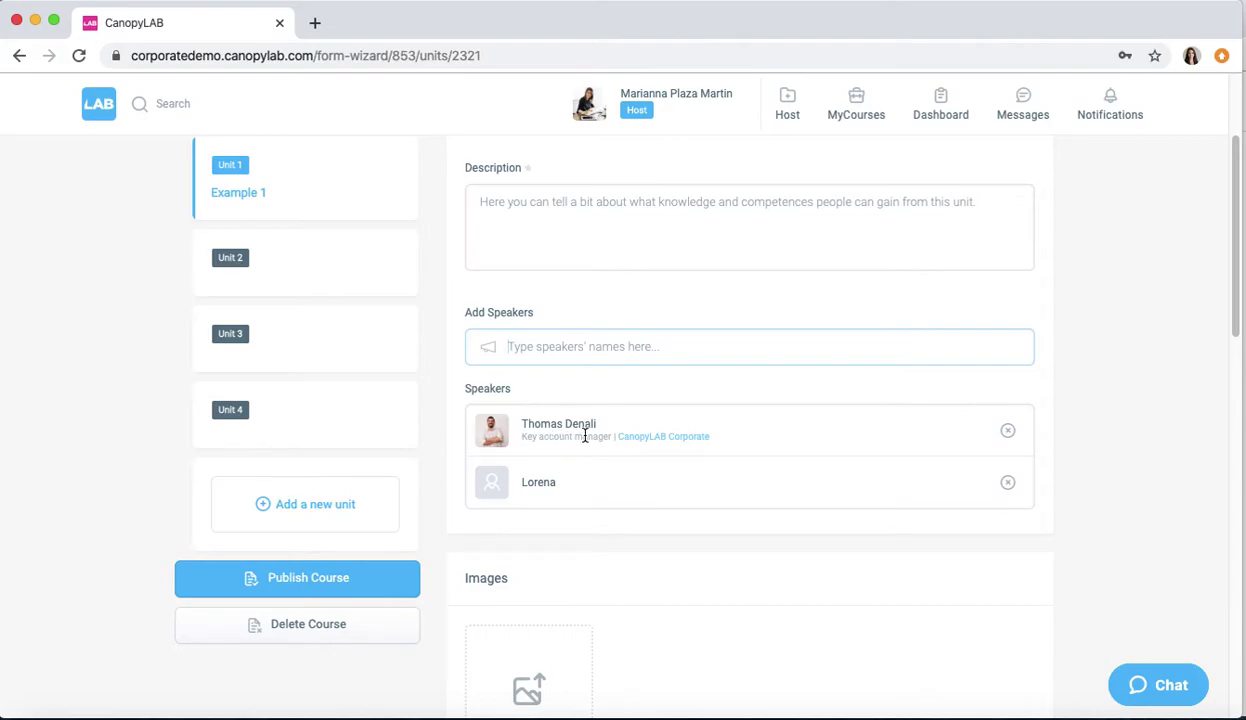
{"action": "scroll", "coordinate": [585, 436], "scroll_direction": "down", "scroll_amount": 5}
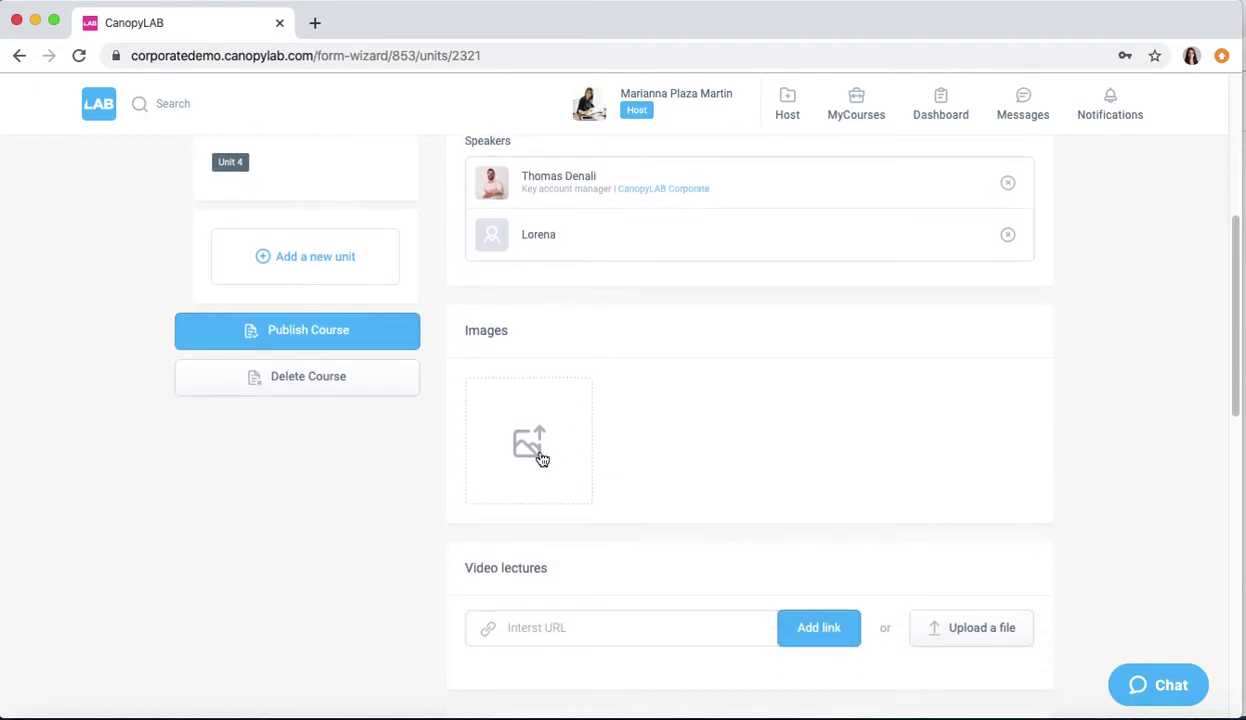
{"action": "left_click", "coordinate": [540, 458]}
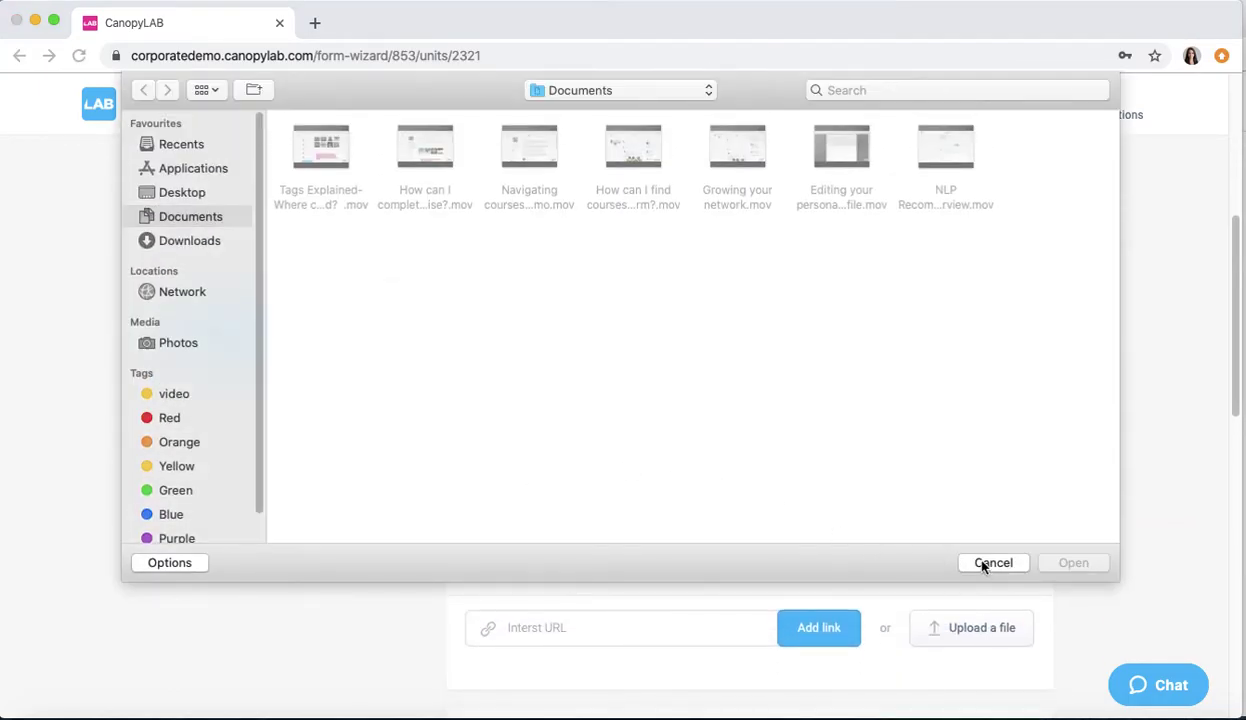
{"action": "left_click", "coordinate": [966, 554]}
{"action": "scroll", "coordinate": [991, 569], "scroll_direction": "down", "scroll_amount": 5}
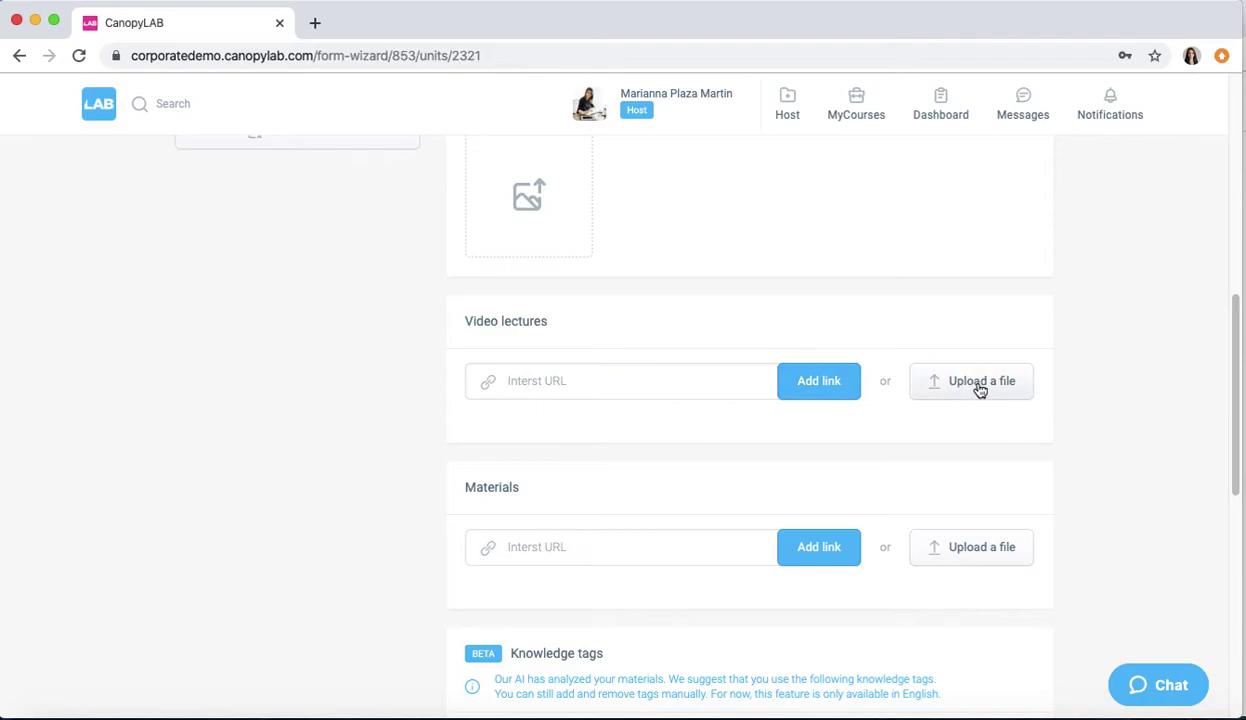
{"action": "scroll", "coordinate": [742, 408], "scroll_direction": "down", "scroll_amount": 2}
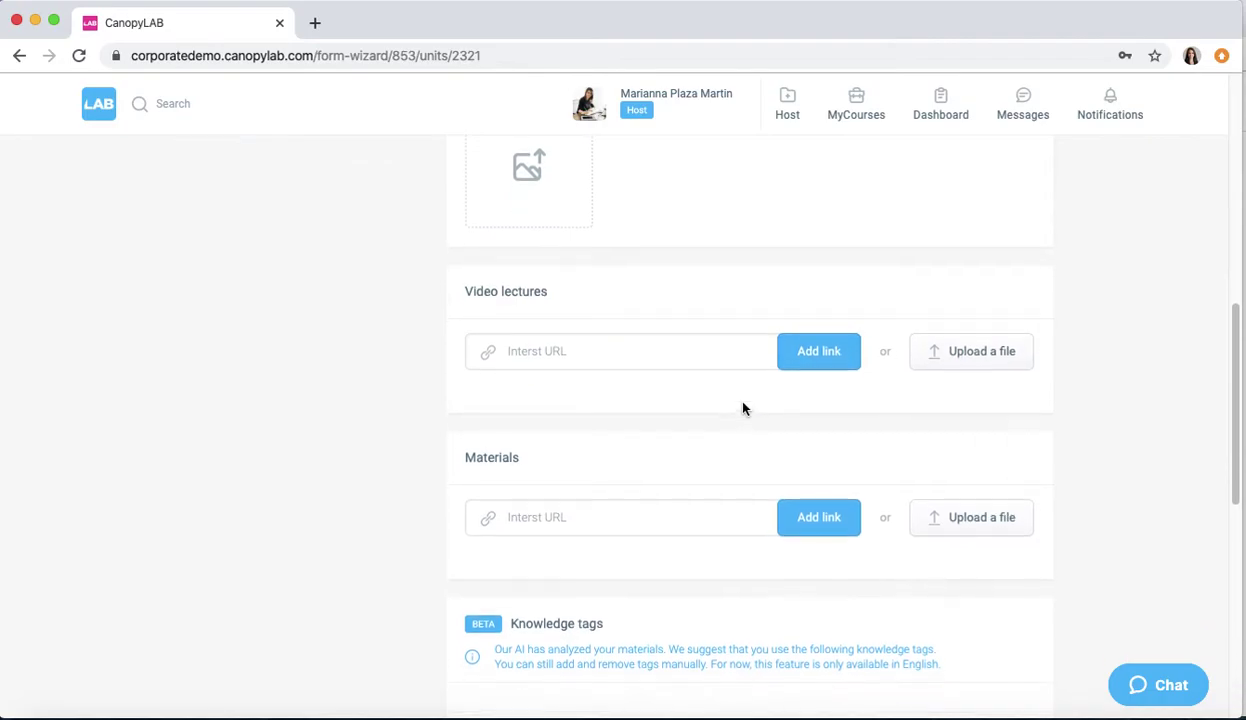
{"action": "scroll", "coordinate": [742, 405], "scroll_direction": "down", "scroll_amount": 1}
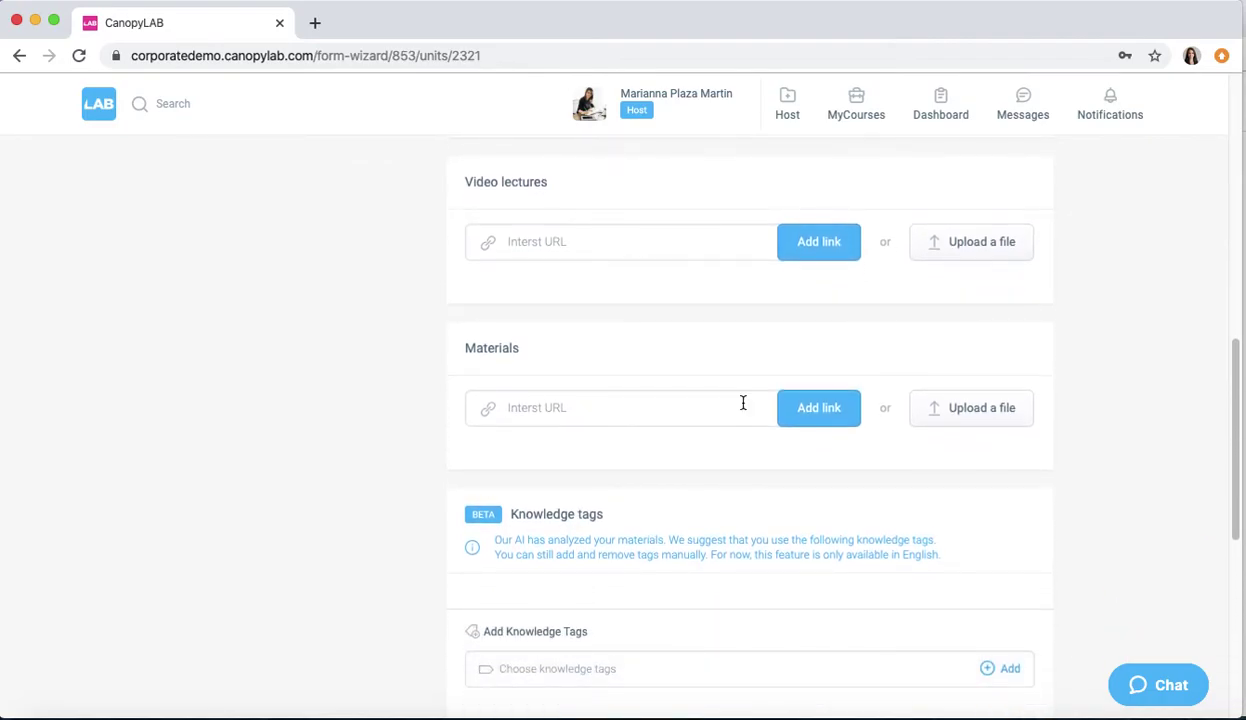
{"action": "left_click", "coordinate": [743, 403]}
Add the knowledge tags "Entrepreneurship" and "AI Applications" to Unit 1
{"action": "scroll", "coordinate": [662, 397], "scroll_direction": "down", "scroll_amount": 5}
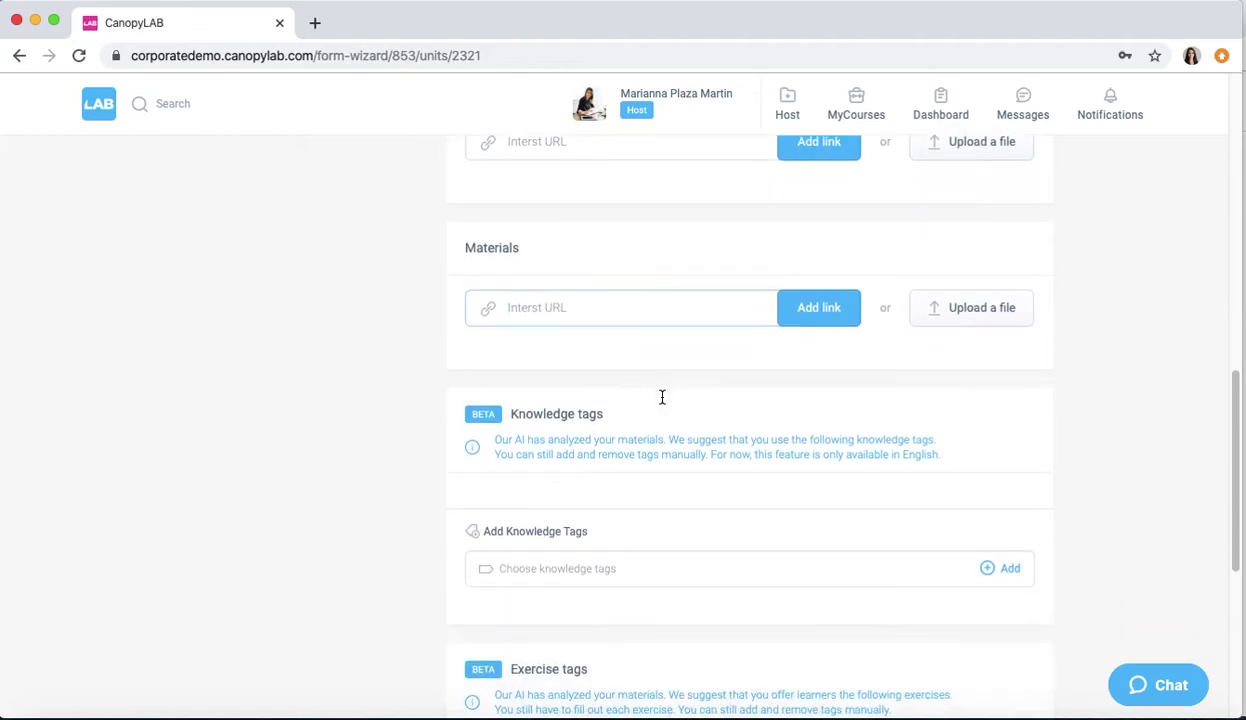
{"action": "scroll", "coordinate": [662, 397], "scroll_direction": "down", "scroll_amount": 2}
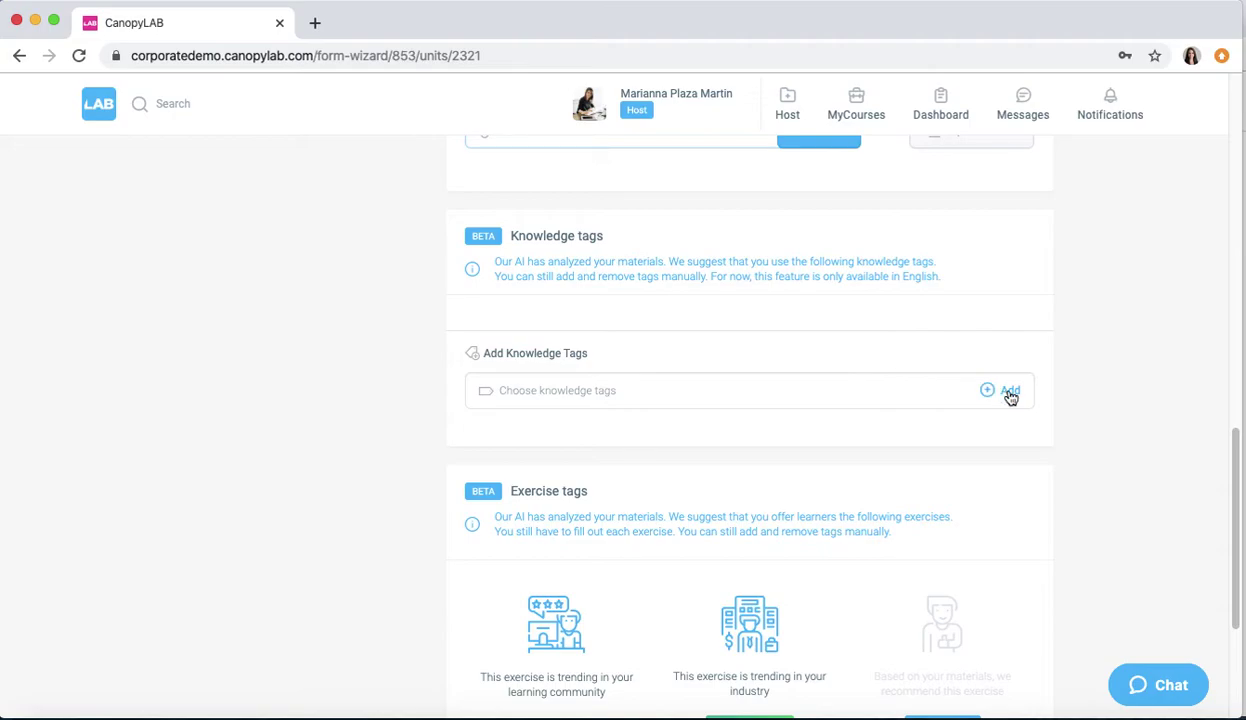
{"action": "left_click", "coordinate": [1010, 394]}
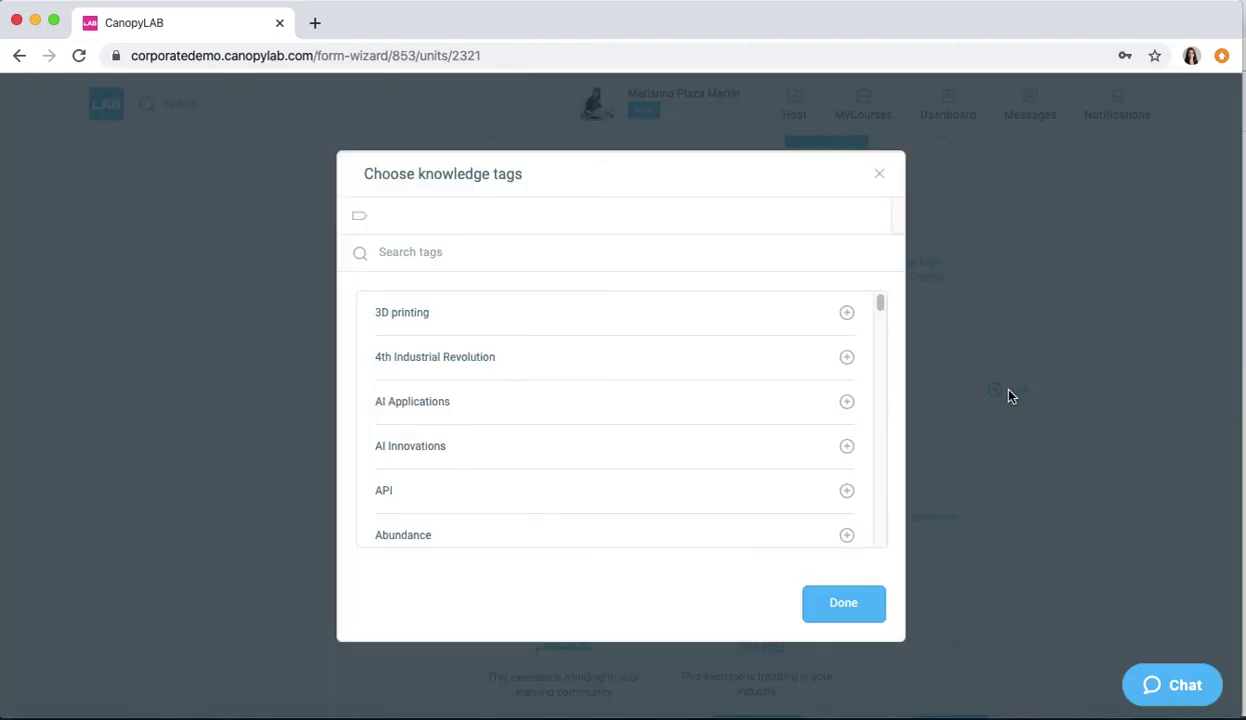
{"action": "left_click", "coordinate": [462, 250]}
{"action": "type", "text": "entre"}
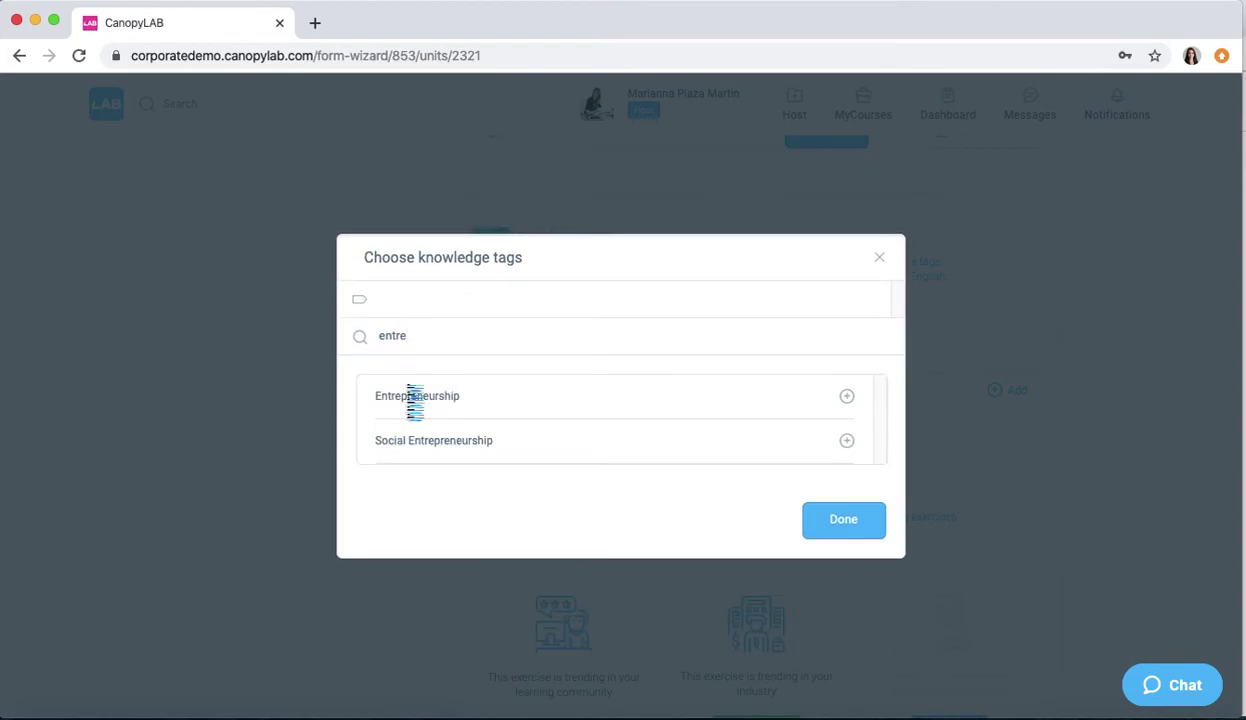
{"action": "left_click", "coordinate": [408, 396]}
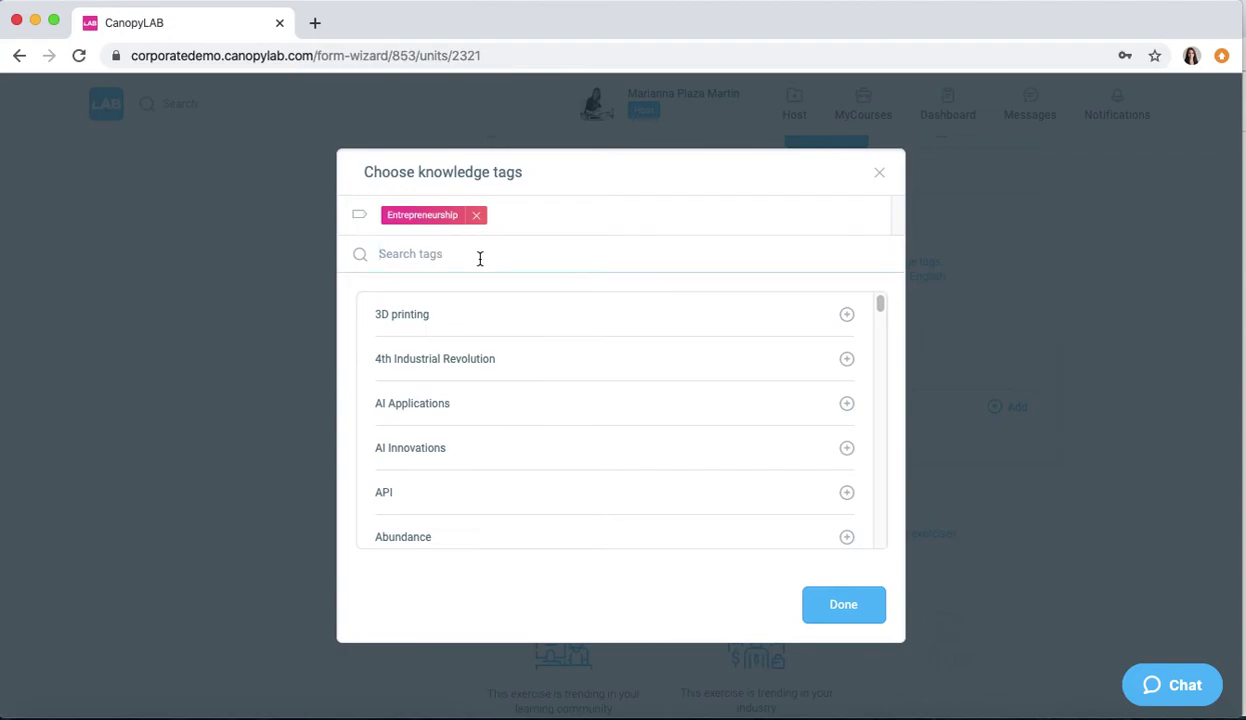
{"action": "left_click", "coordinate": [450, 405]}
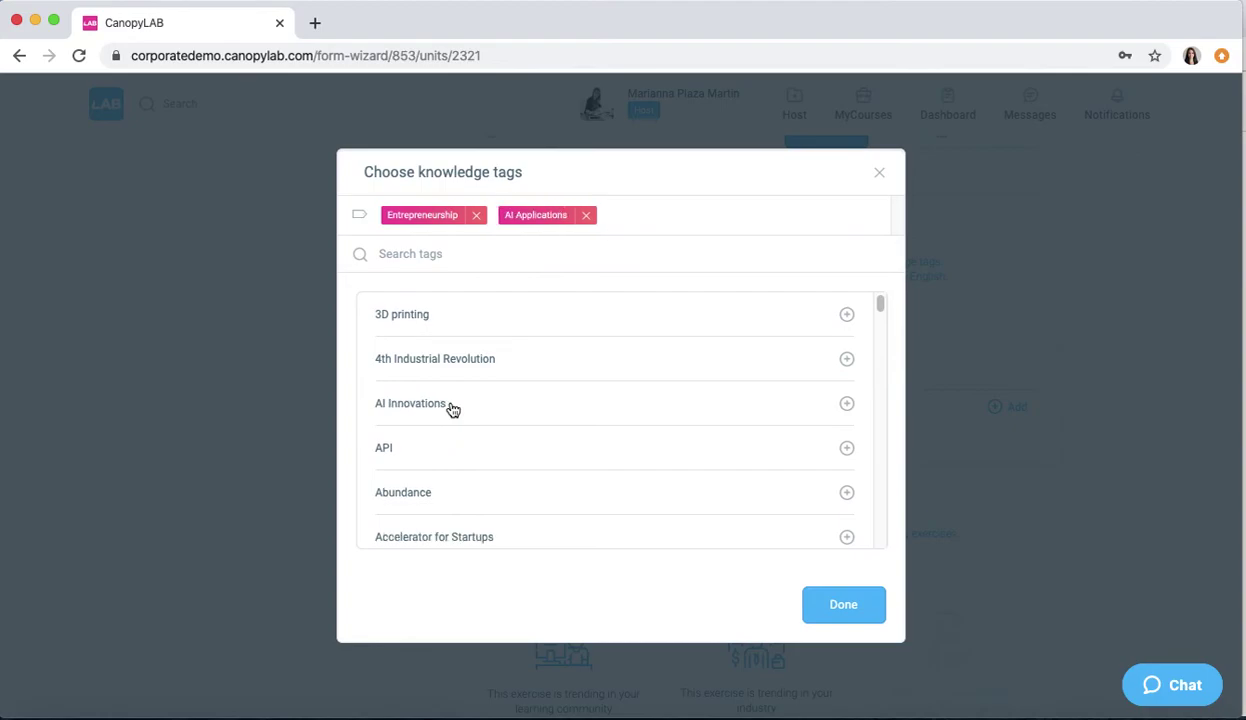
{"action": "left_click", "coordinate": [819, 605]}
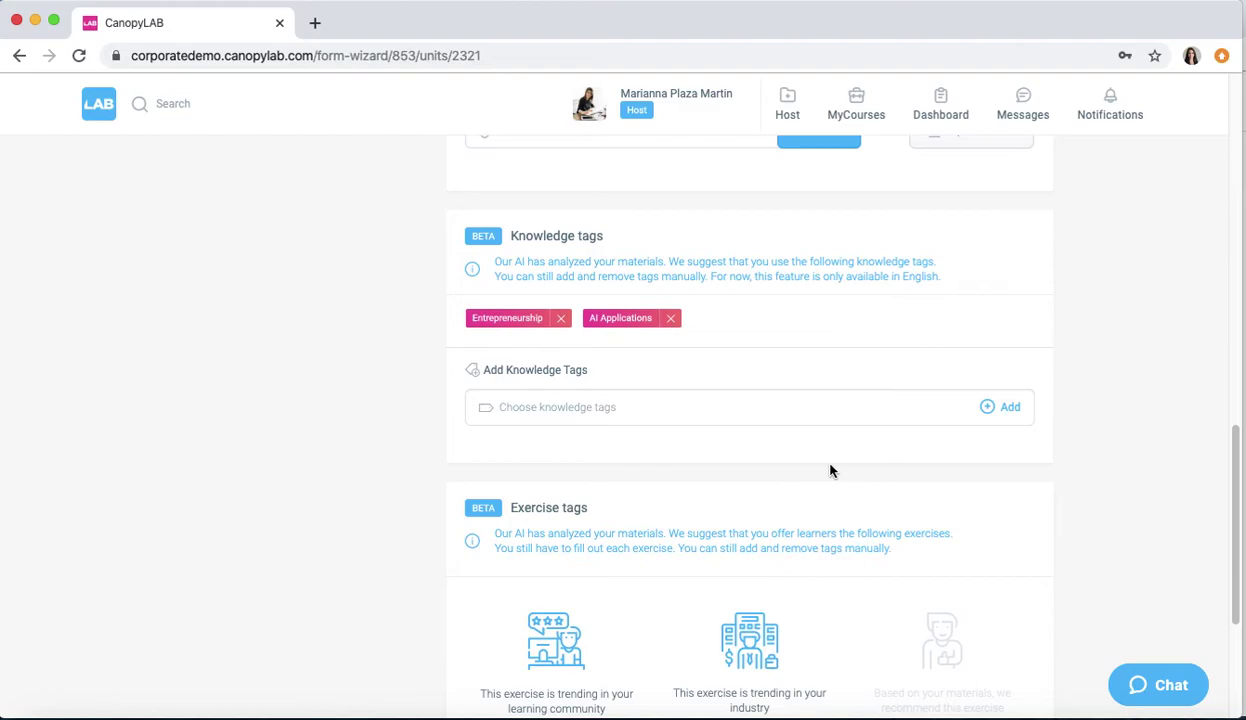
{"action": "scroll", "coordinate": [830, 470], "scroll_direction": "up", "scroll_amount": 5}
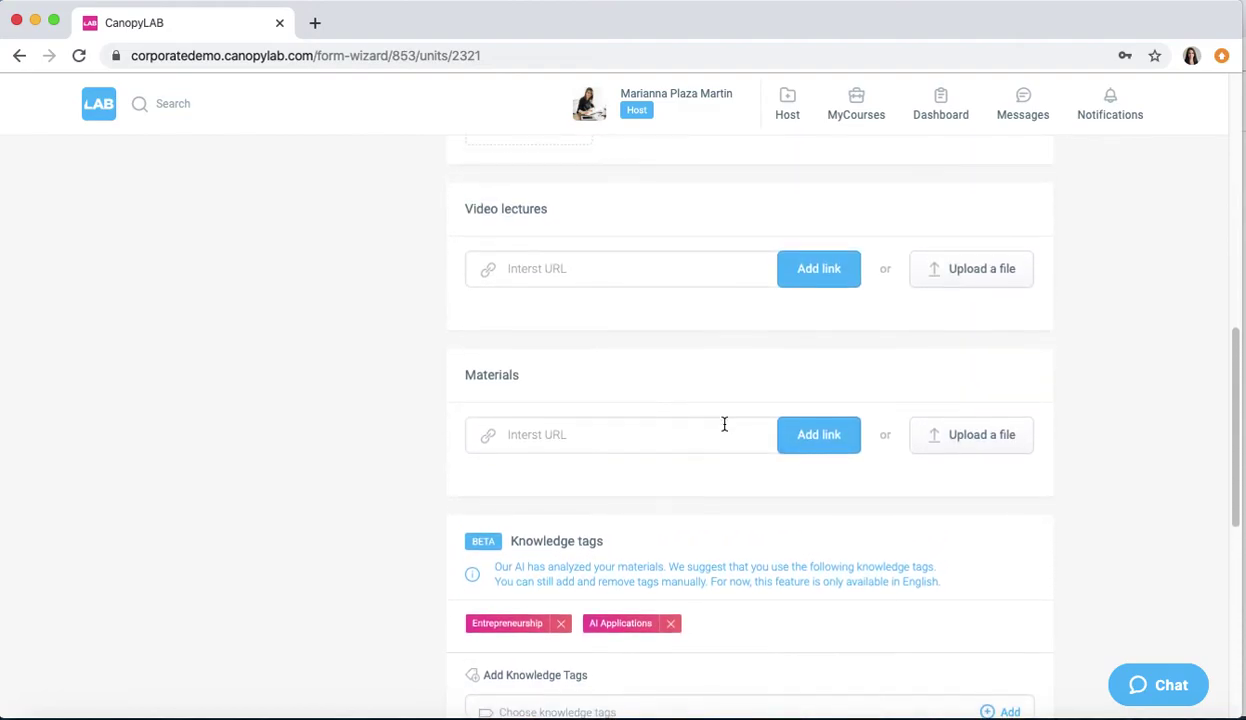
{"action": "scroll", "coordinate": [723, 425], "scroll_direction": "down", "scroll_amount": 2}
{"action": "scroll", "coordinate": [724, 424], "scroll_direction": "down", "scroll_amount": 2}
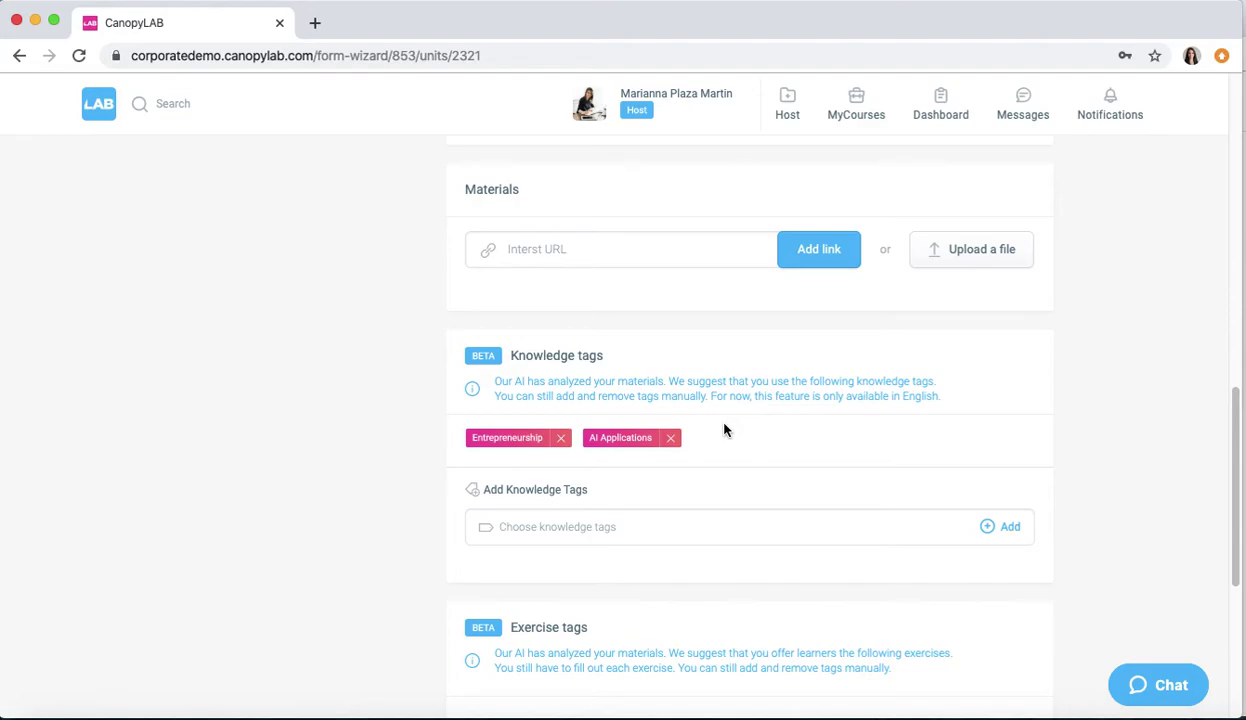
Choose "Writing" and "Reflection" as exercise tags for Unit 1
{"action": "scroll", "coordinate": [726, 430], "scroll_direction": "down", "scroll_amount": 6}
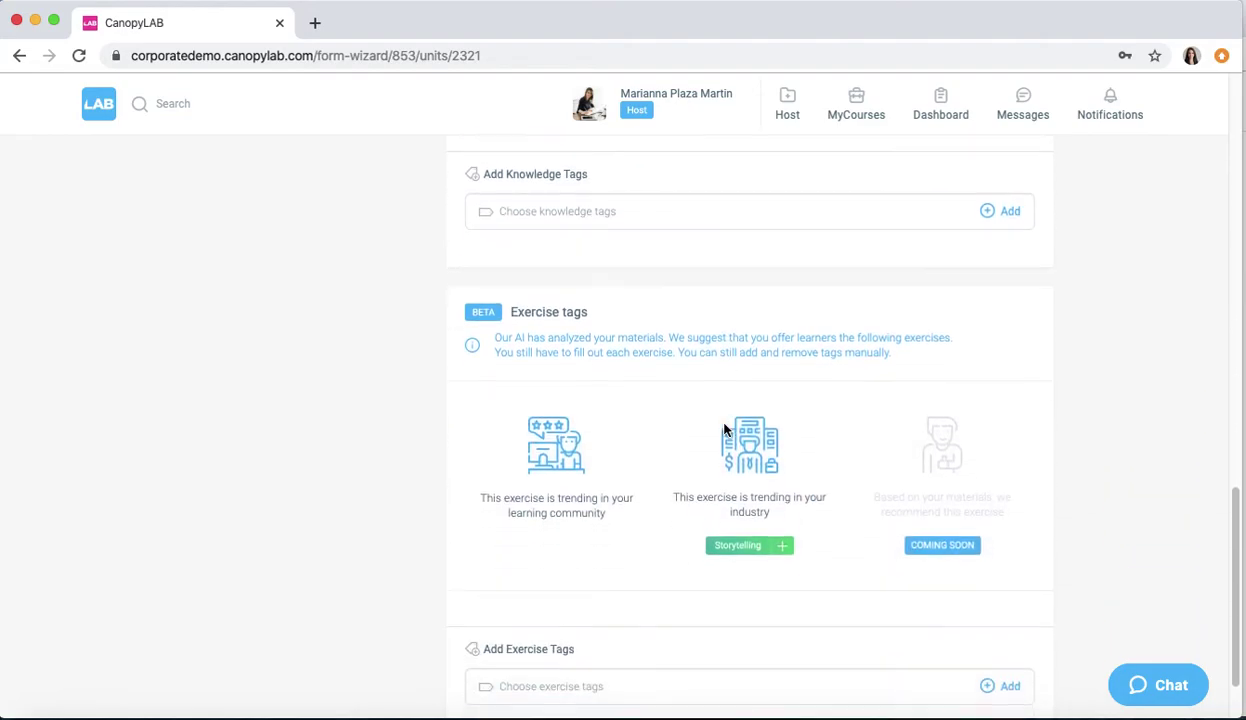
{"action": "scroll", "coordinate": [726, 430], "scroll_direction": "down", "scroll_amount": 2}
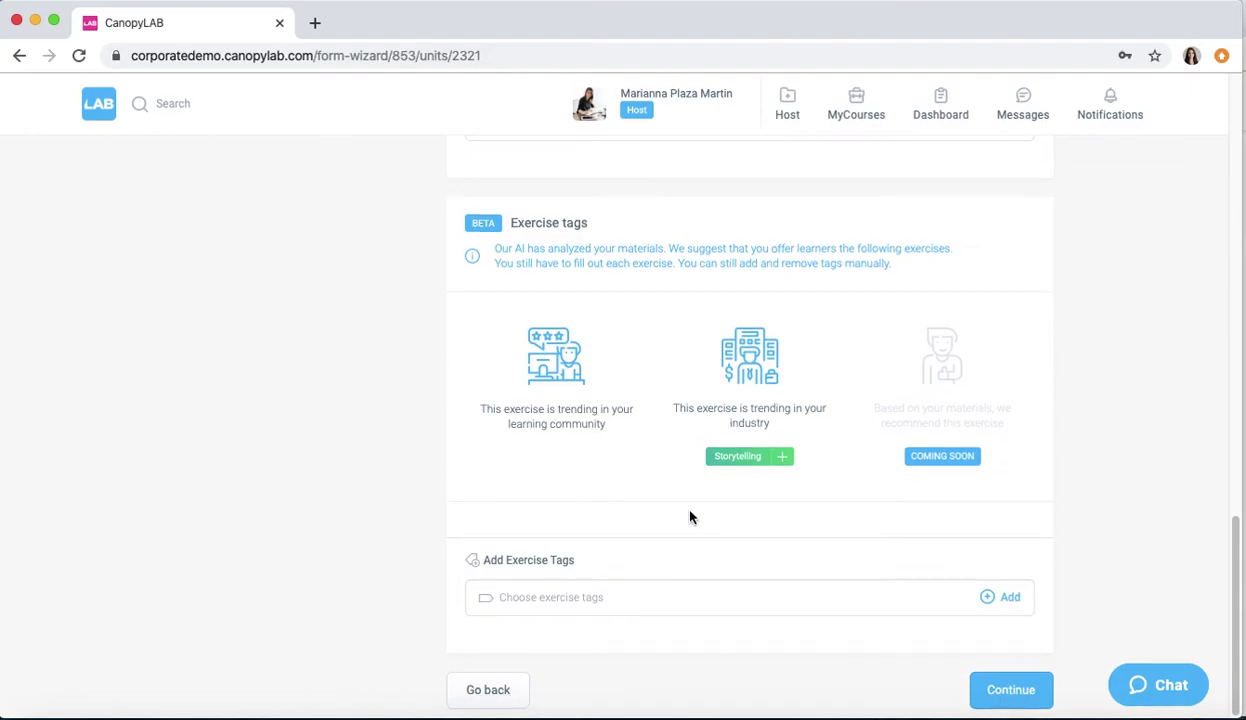
{"action": "left_click", "coordinate": [681, 605]}
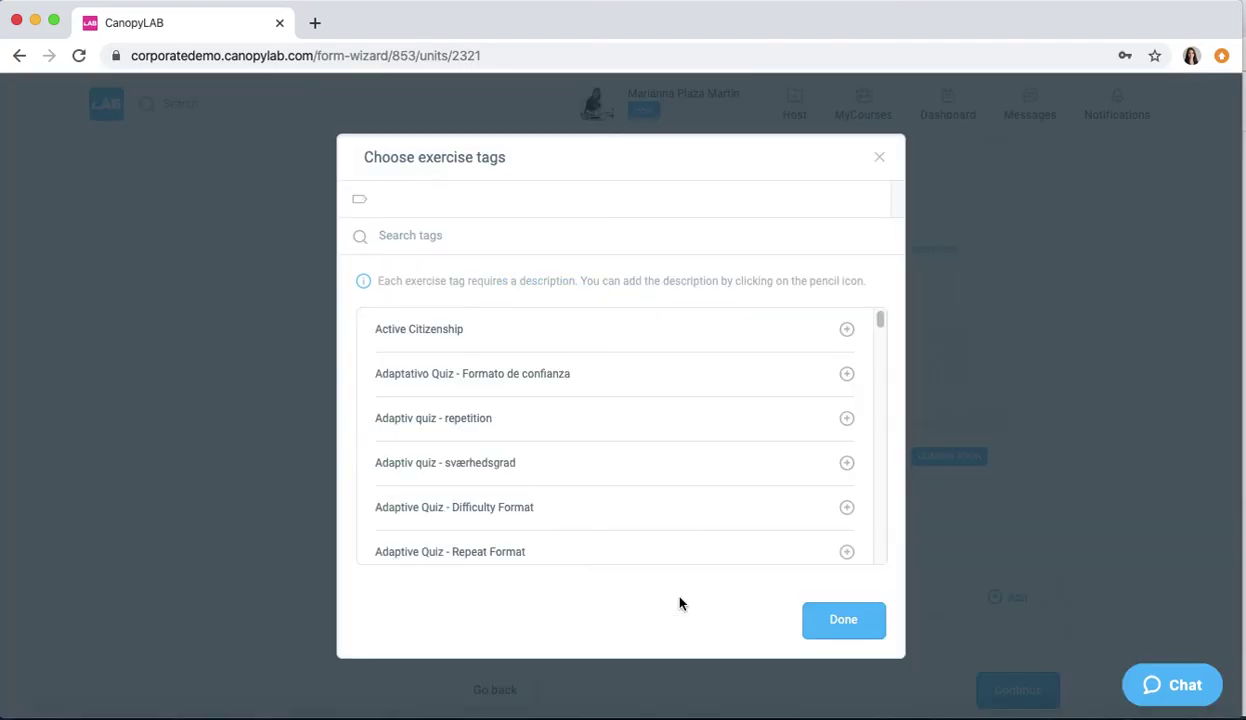
{"action": "left_click", "coordinate": [512, 232]}
{"action": "type", "text": "wri"}
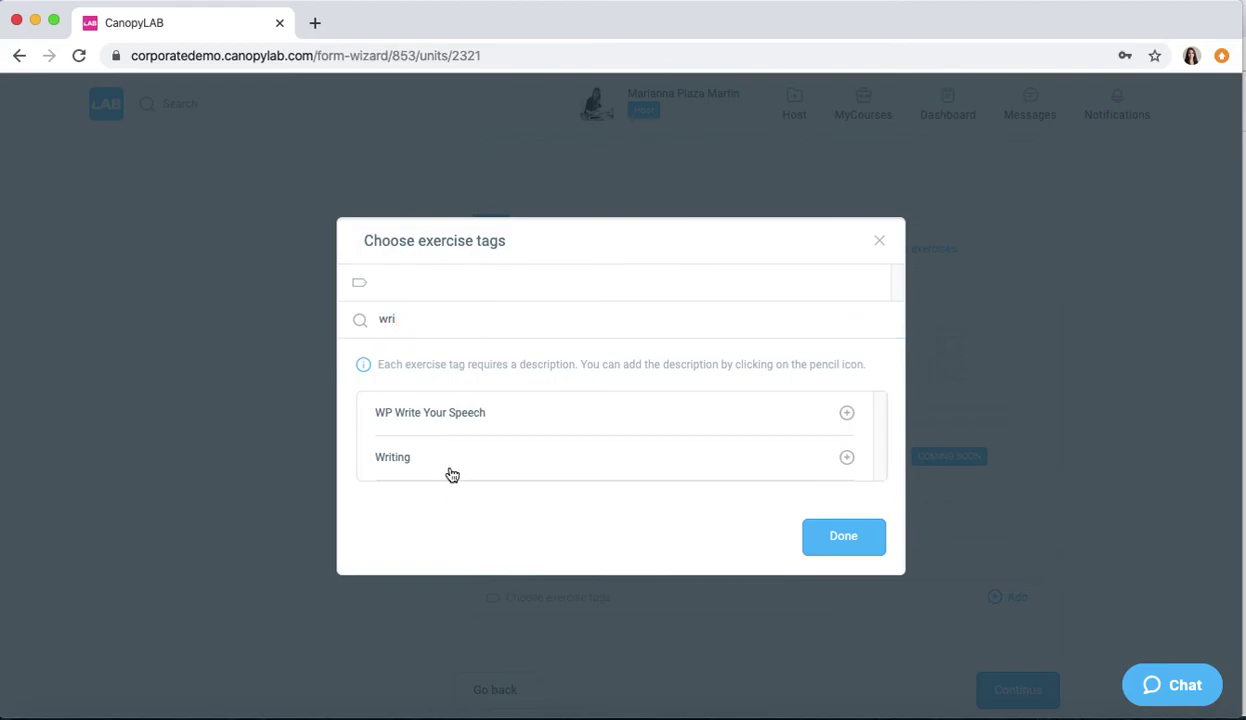
{"action": "left_click", "coordinate": [452, 474]}
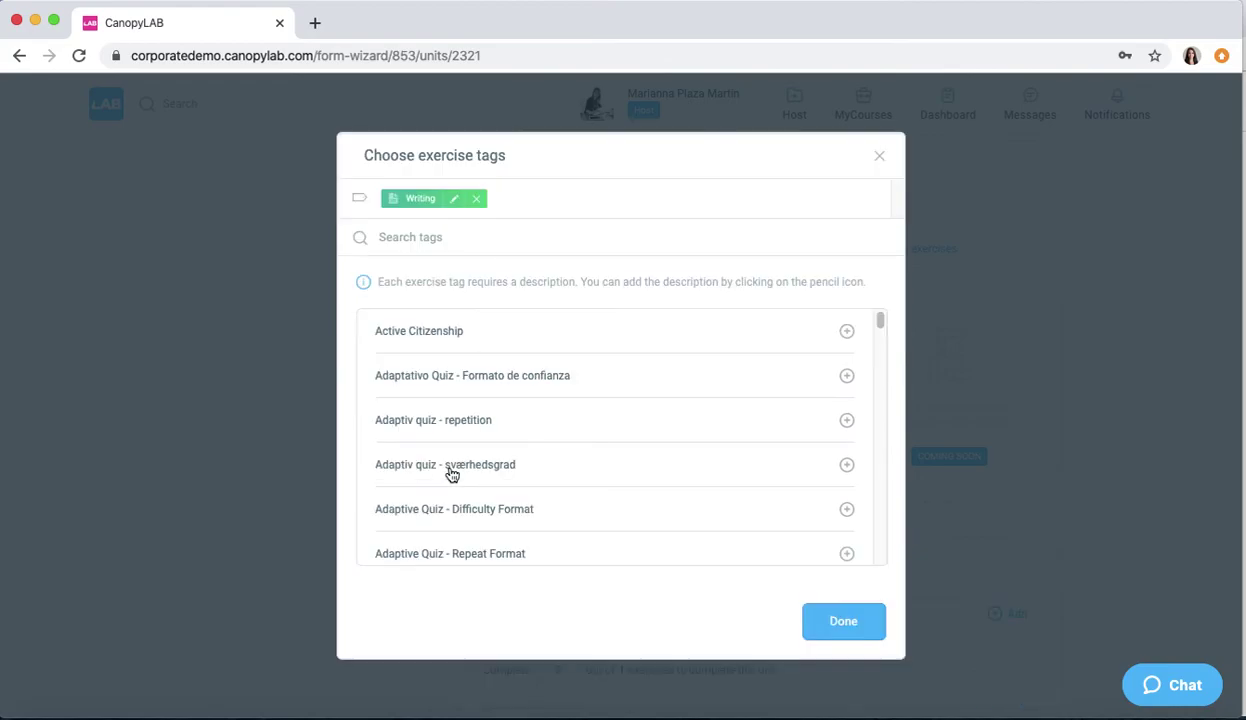
{"action": "left_click", "coordinate": [490, 236]}
{"action": "type", "text": "ref"}
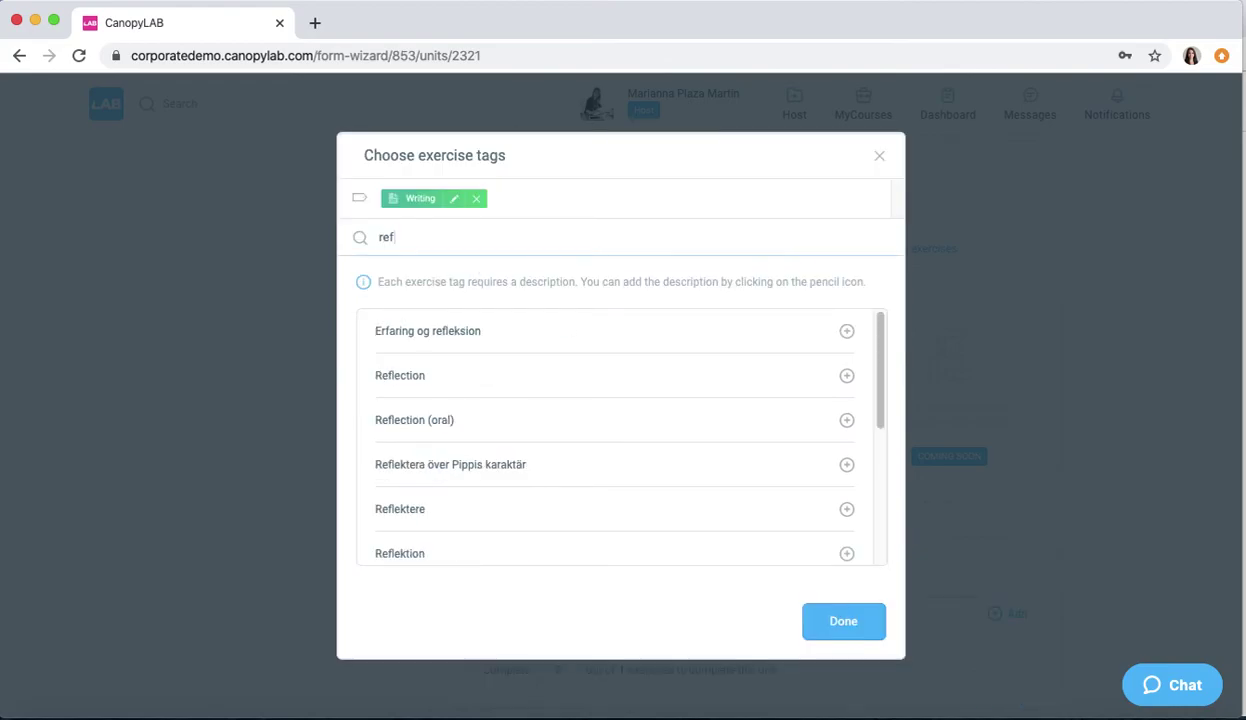
{"action": "left_click", "coordinate": [473, 392]}
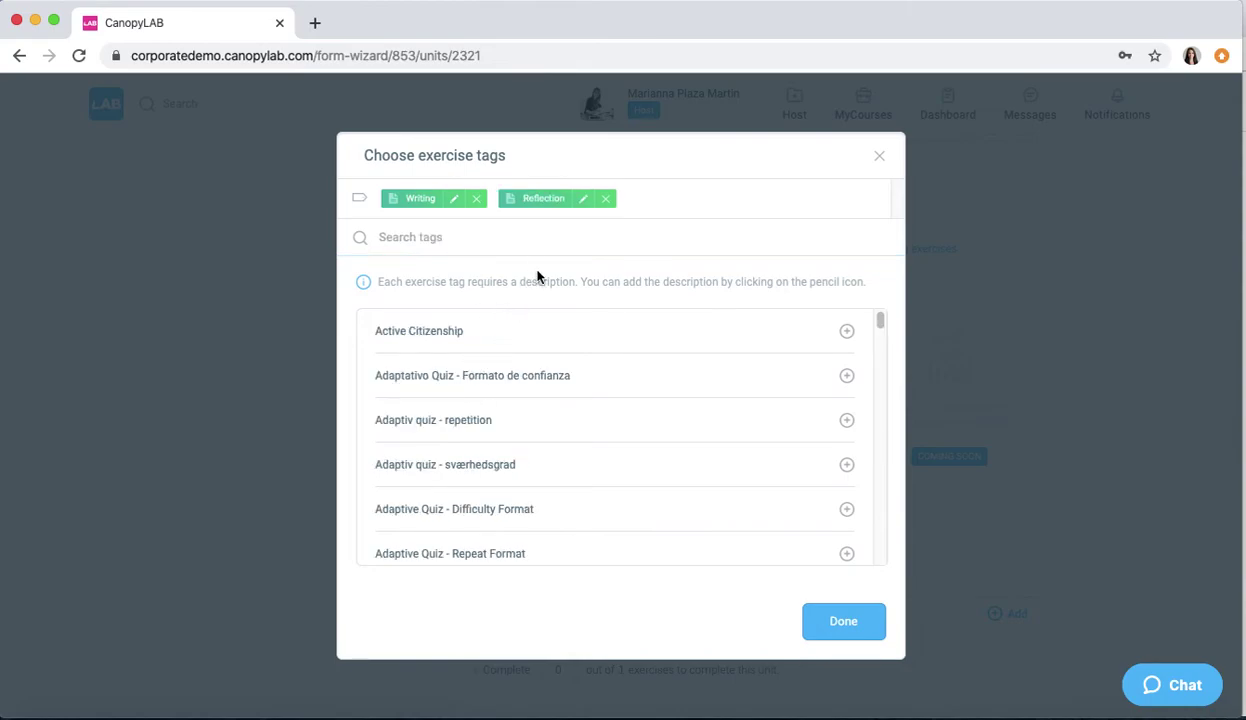
Set the Reflection exercise's status to Required and its submission format to Enable both formats
{"action": "left_click", "coordinate": [584, 201]}
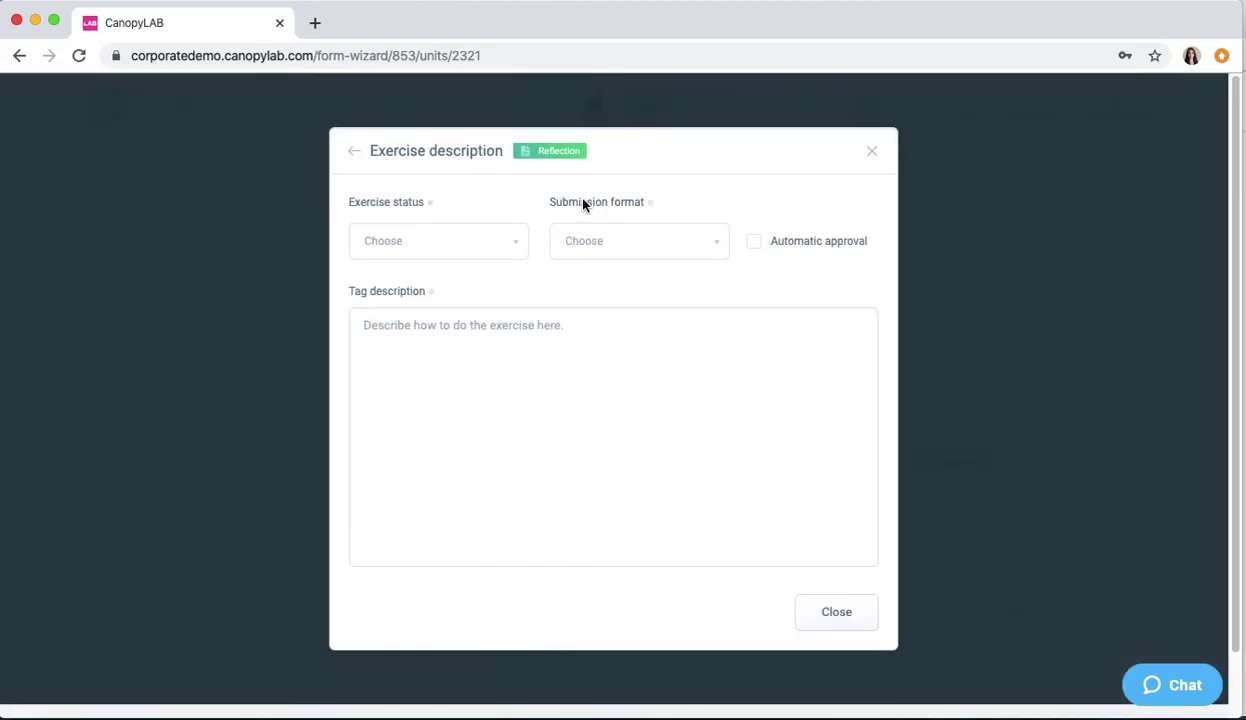
{"action": "left_click", "coordinate": [504, 249]}
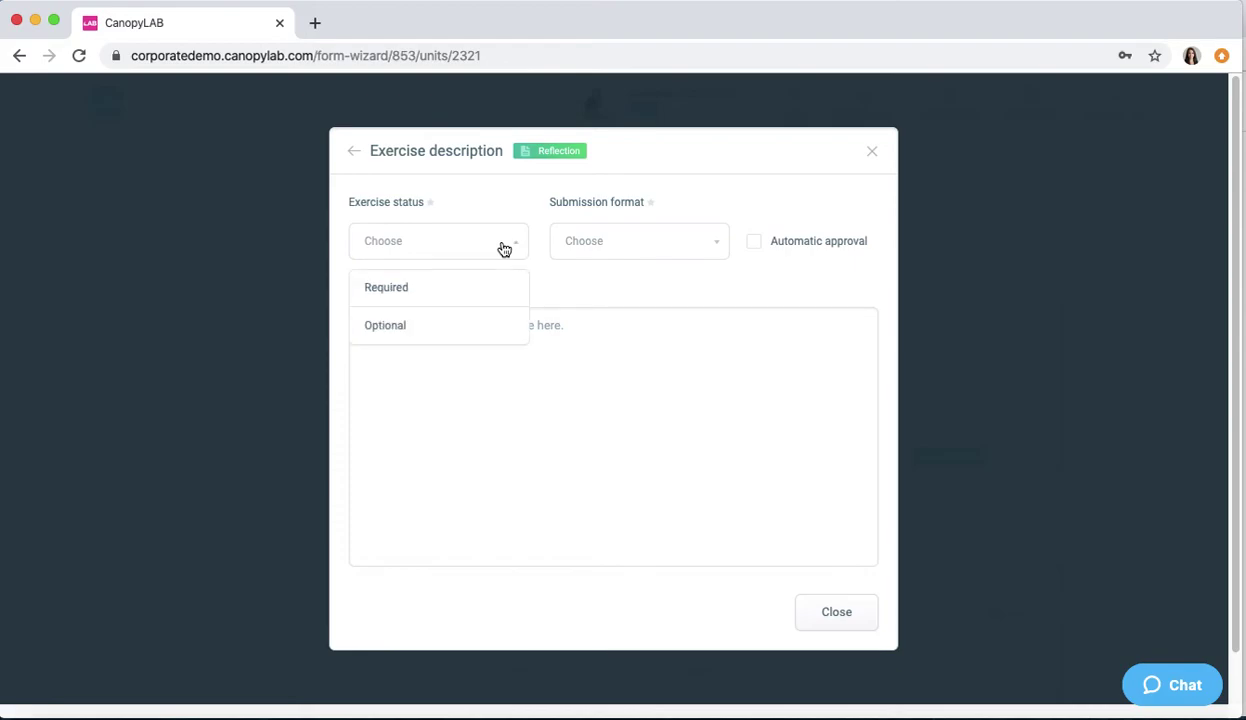
{"action": "left_click", "coordinate": [484, 300]}
{"action": "left_click", "coordinate": [601, 259]}
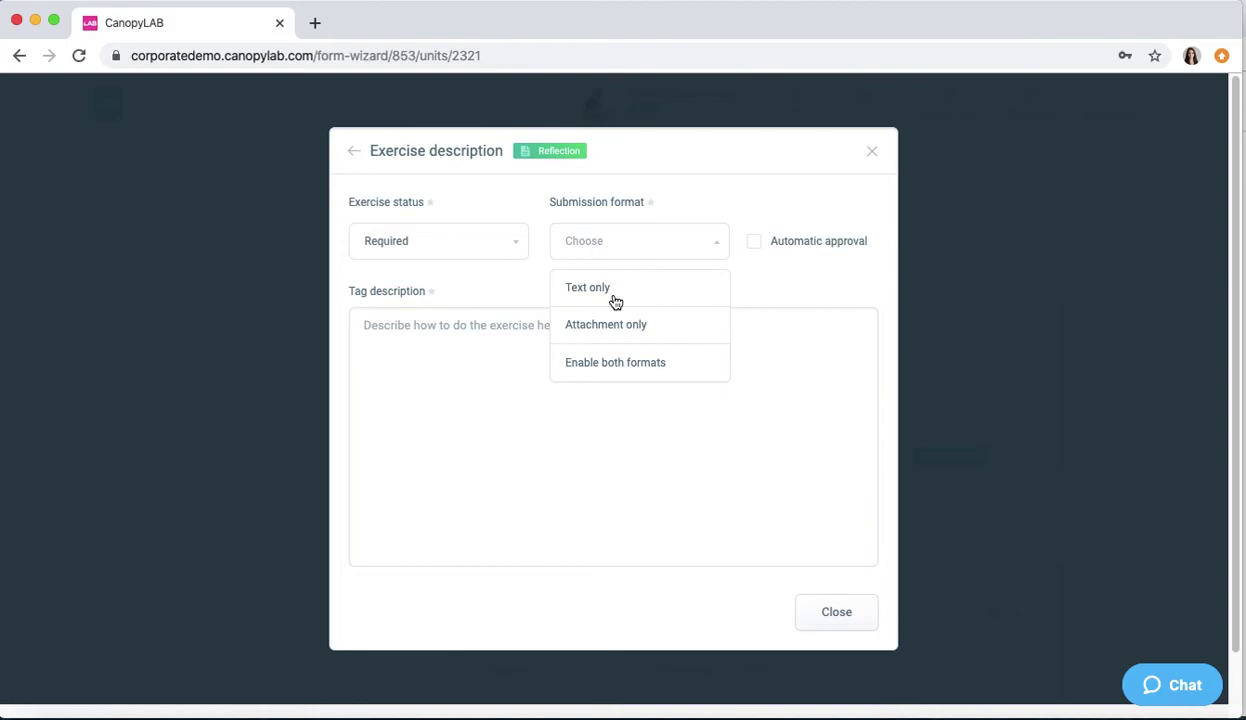
{"action": "left_click", "coordinate": [615, 290]}
{"action": "left_click", "coordinate": [659, 245]}
{"action": "left_click", "coordinate": [645, 323]}
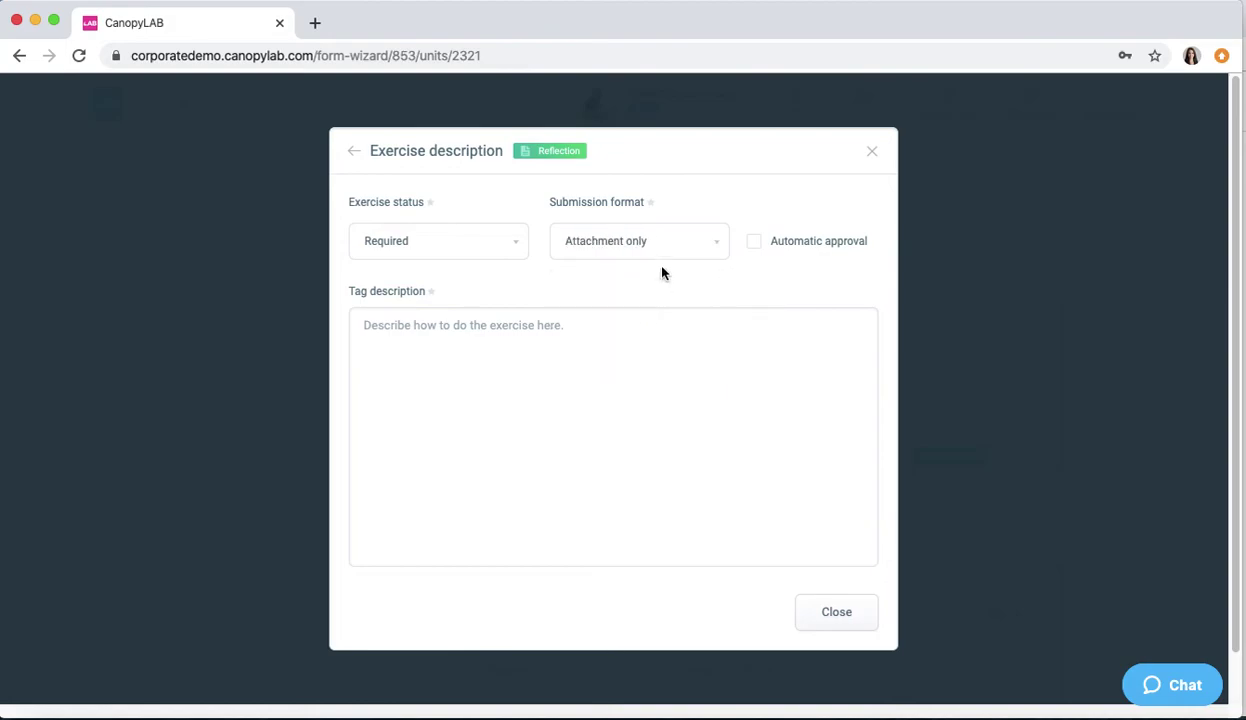
{"action": "left_click", "coordinate": [664, 244]}
{"action": "left_click", "coordinate": [641, 362]}
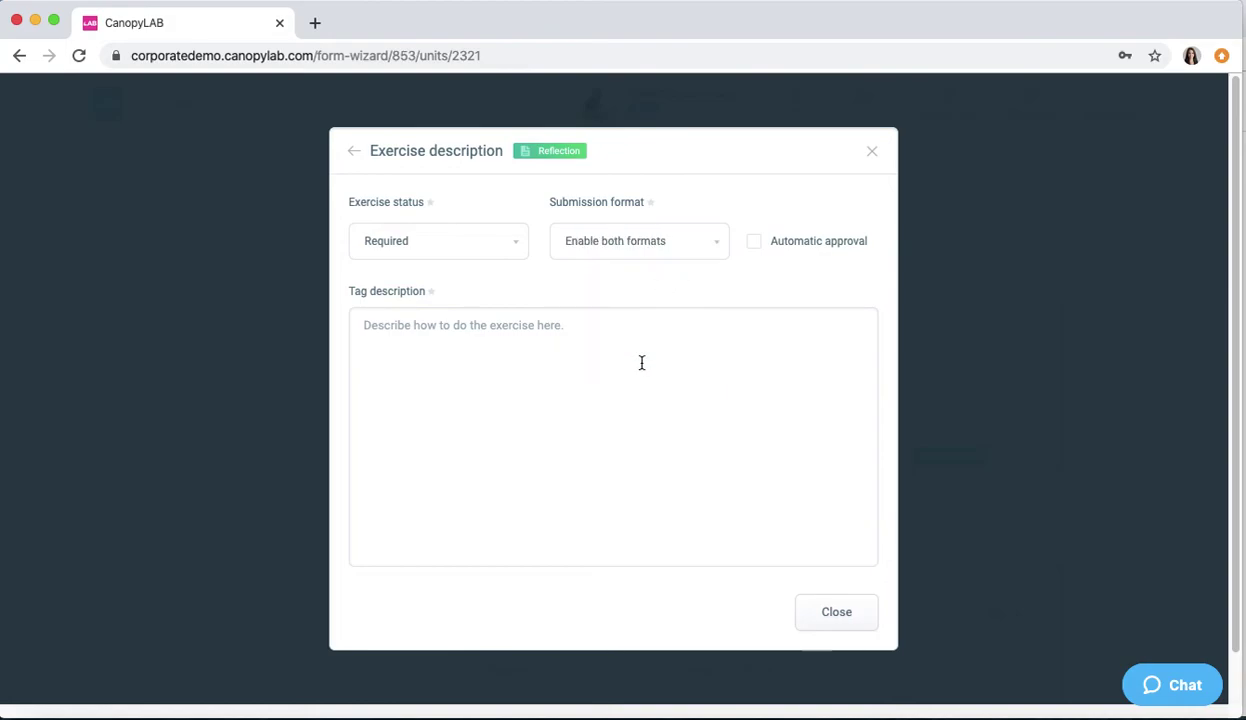
Leave automatic approval off for the Reflection exercise, close its description and finish choosing exercise tags
{"action": "left_click", "coordinate": [752, 252]}
{"action": "left_click", "coordinate": [752, 252]}
{"action": "left_click", "coordinate": [621, 380]}
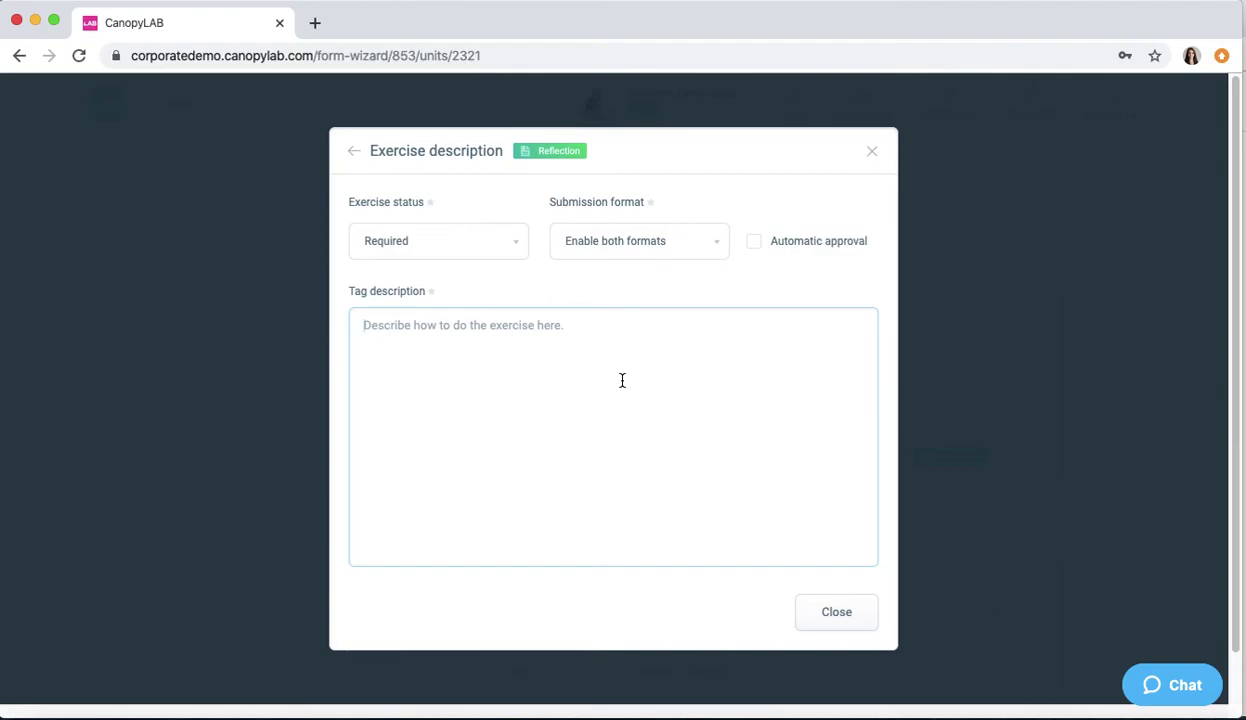
{"action": "left_click", "coordinate": [818, 617]}
{"action": "left_click", "coordinate": [821, 621]}
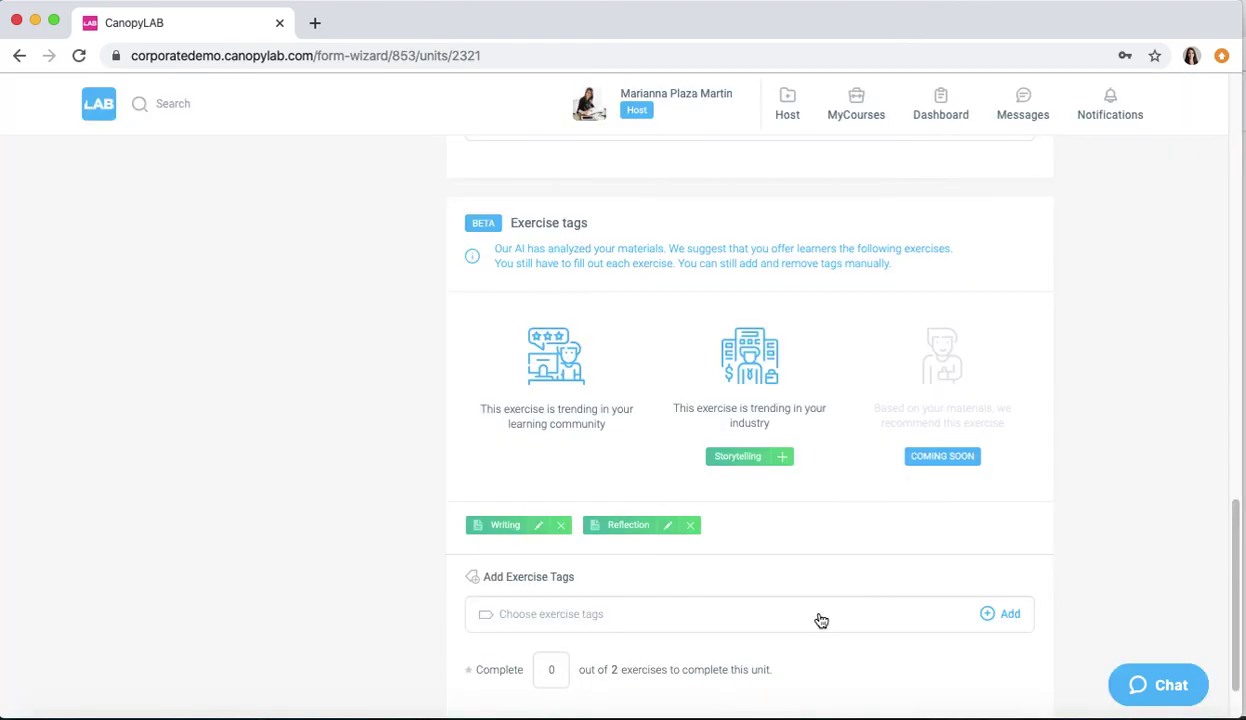
Set the number of exercises needed to complete Unit 1 to 2
{"action": "scroll", "coordinate": [821, 621], "scroll_direction": "down", "scroll_amount": 1}
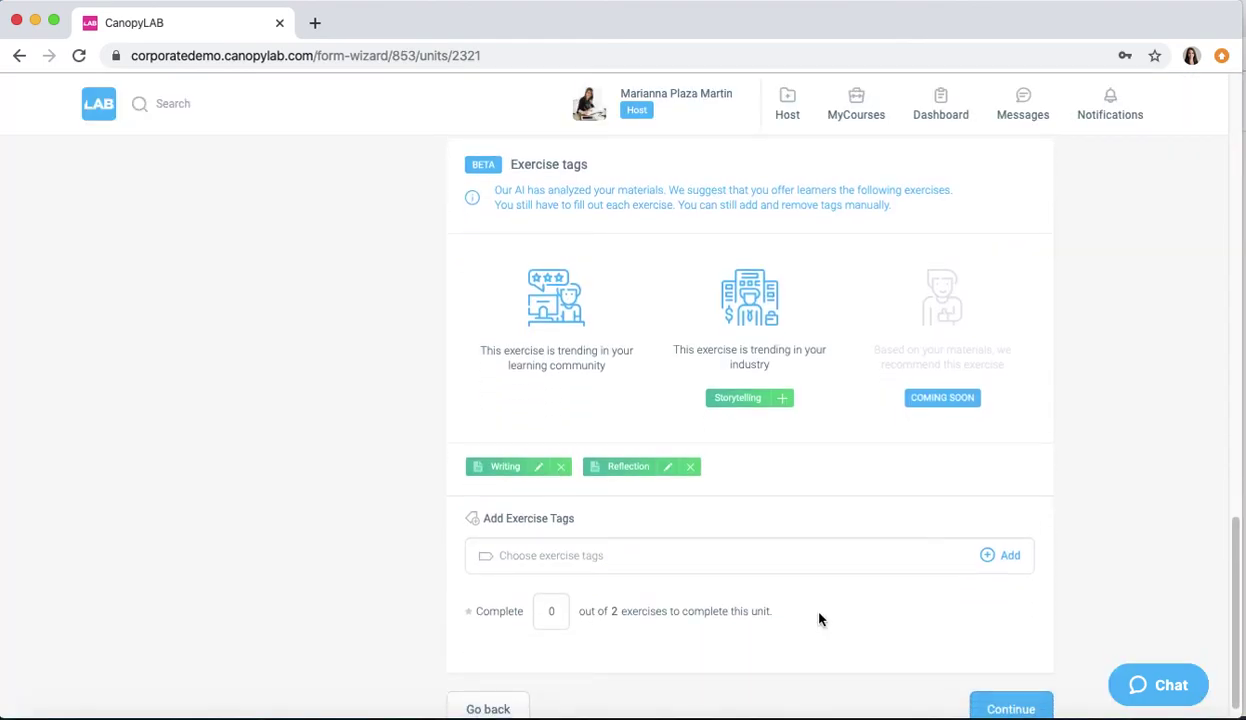
{"action": "left_click", "coordinate": [554, 613]}
{"action": "key", "text": "BackSpace"}
{"action": "type", "text": "2"}
{"action": "left_click", "coordinate": [737, 505]}
Add the industry-trending Storytelling exercise tag to Unit 1 and view its exercise description form without filling it in
{"action": "scroll", "coordinate": [737, 505], "scroll_direction": "up", "scroll_amount": 1}
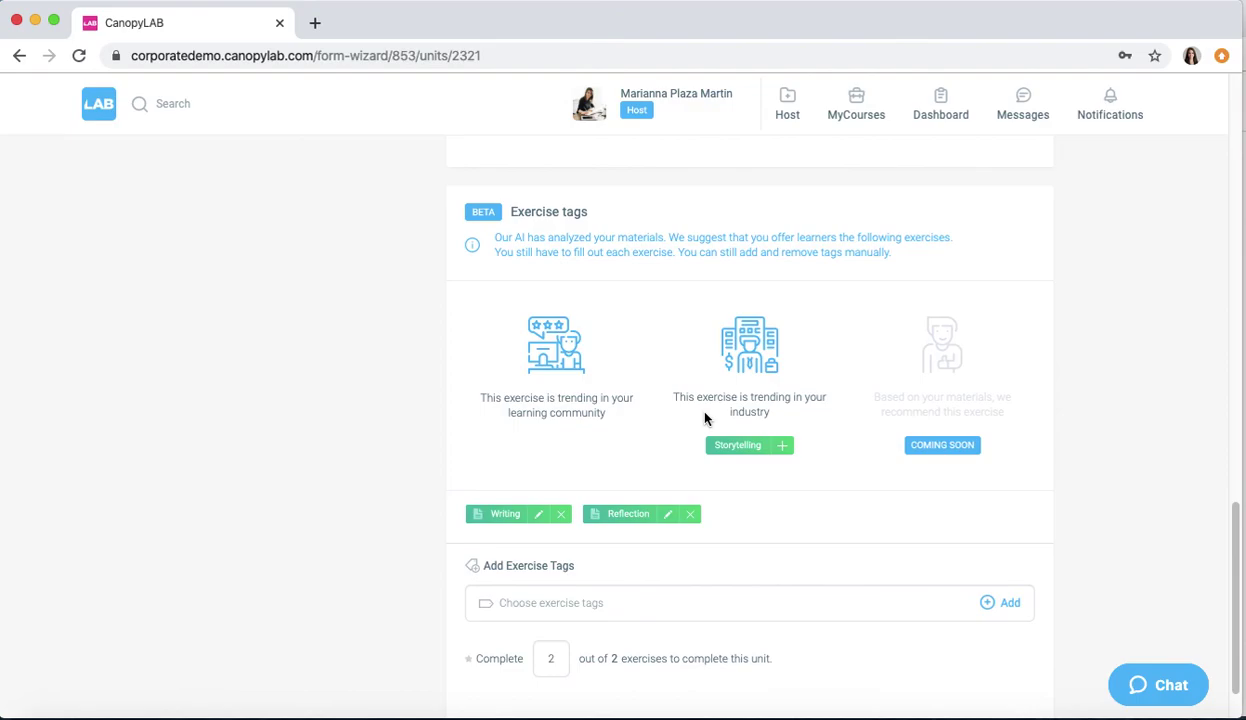
{"action": "left_click", "coordinate": [785, 446]}
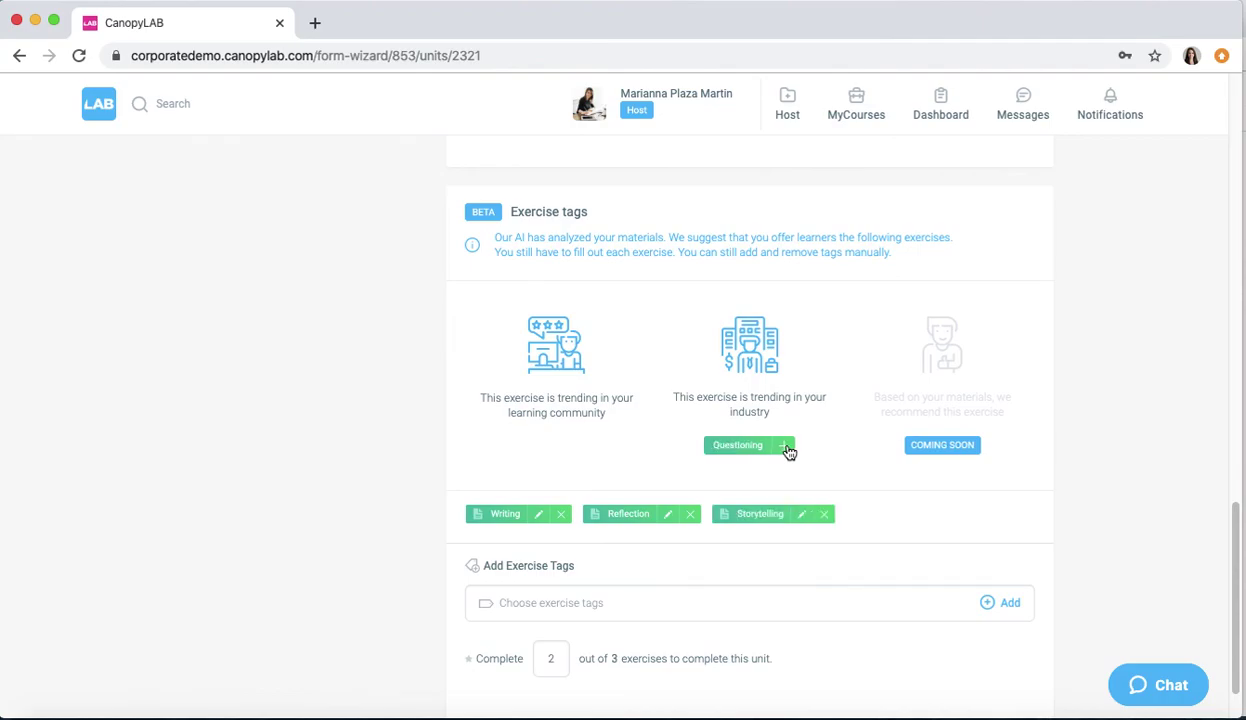
{"action": "left_click", "coordinate": [801, 513]}
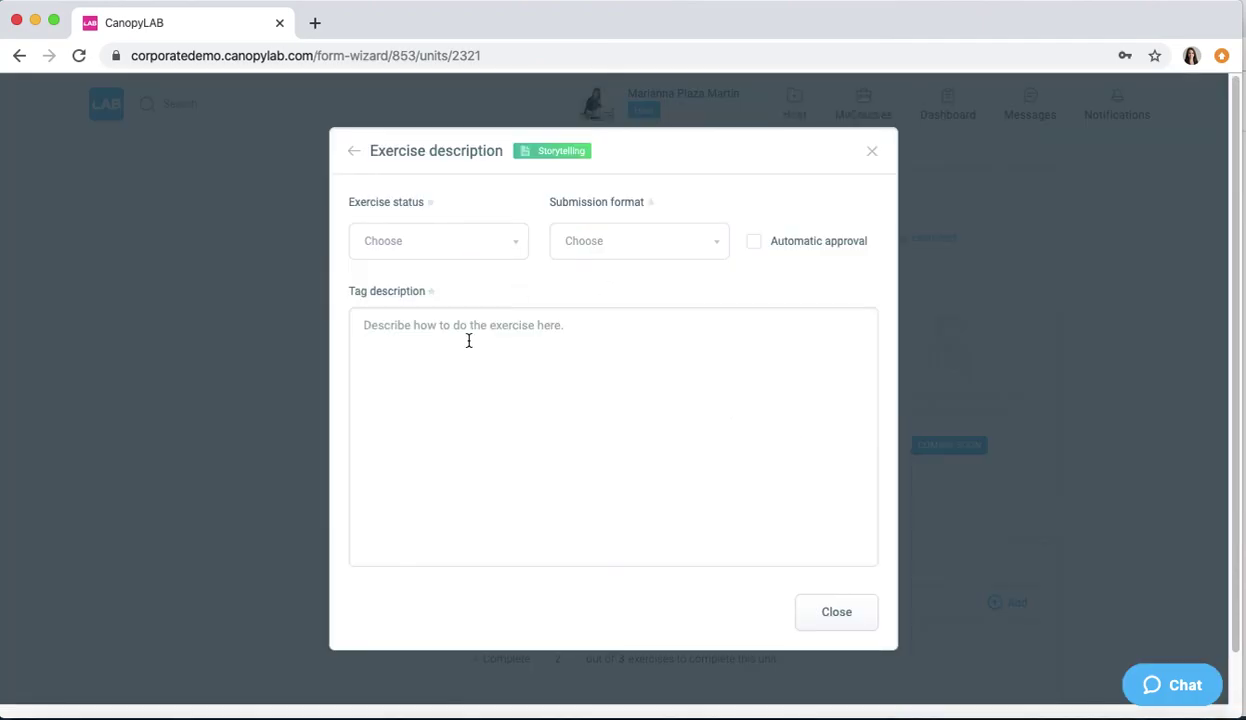
{"action": "left_click", "coordinate": [807, 612]}
Continue to Unit 2 and look over its blank form and the course publishing option
{"action": "scroll", "coordinate": [810, 612], "scroll_direction": "down", "scroll_amount": 2}
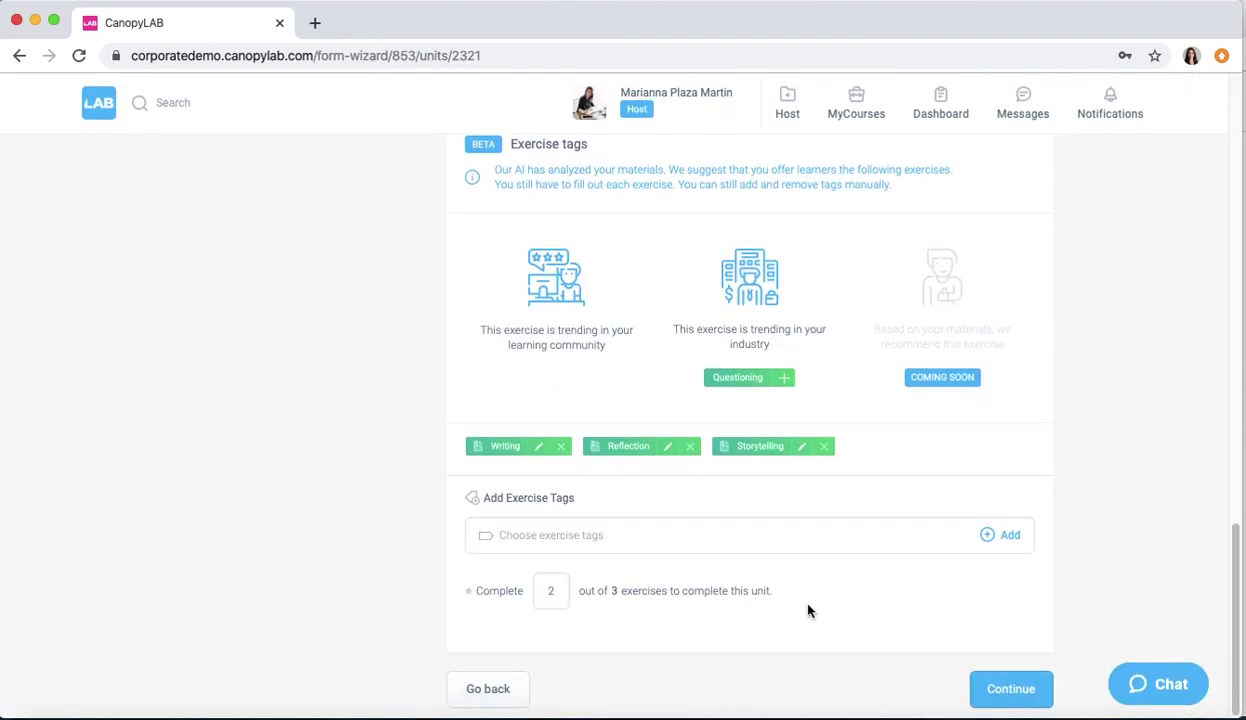
{"action": "left_click", "coordinate": [1010, 690]}
{"action": "scroll", "coordinate": [895, 404], "scroll_direction": "up", "scroll_amount": 5}
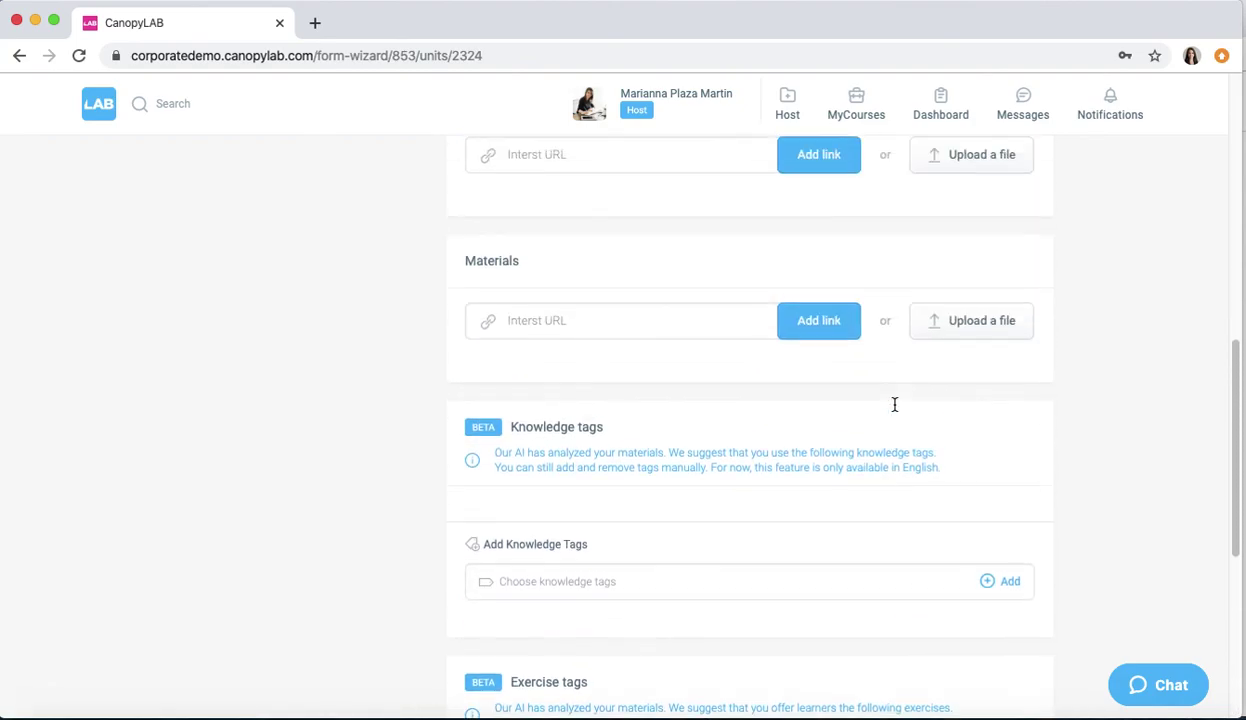
{"action": "scroll", "coordinate": [895, 404], "scroll_direction": "up", "scroll_amount": 10}
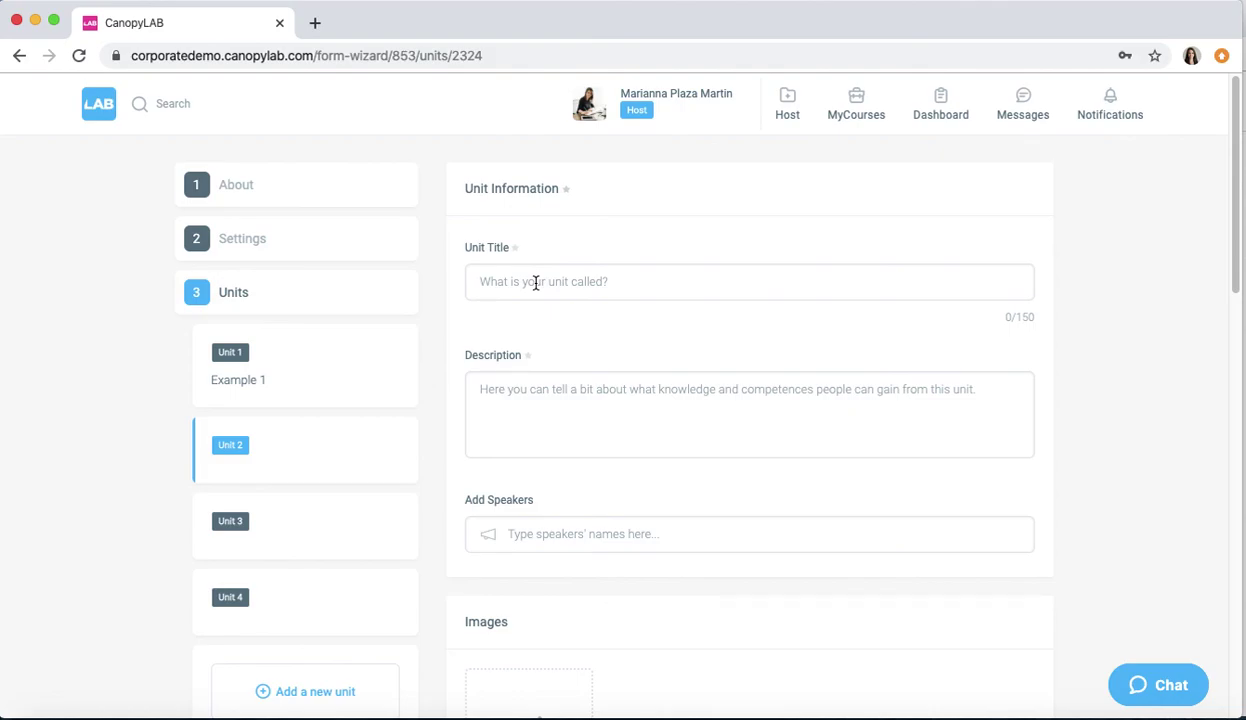
{"action": "scroll", "coordinate": [270, 557], "scroll_direction": "down", "scroll_amount": 4}
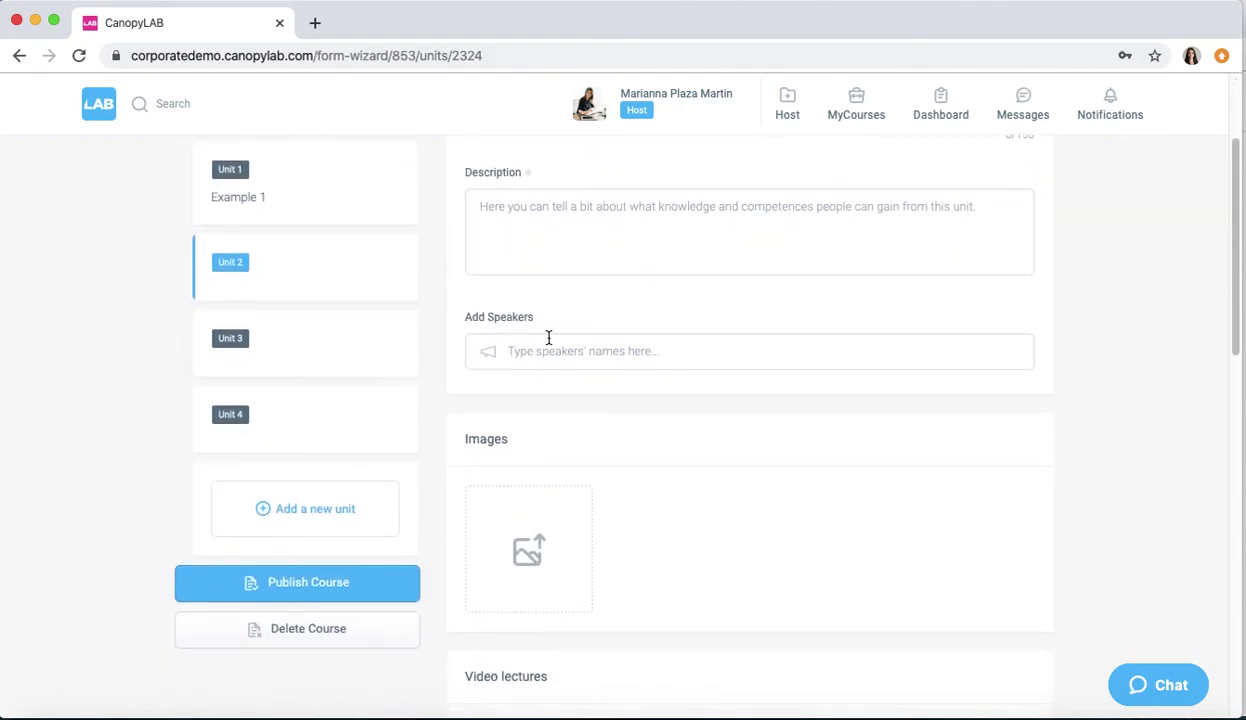
{"action": "scroll", "coordinate": [608, 386], "scroll_direction": "up", "scroll_amount": 2}
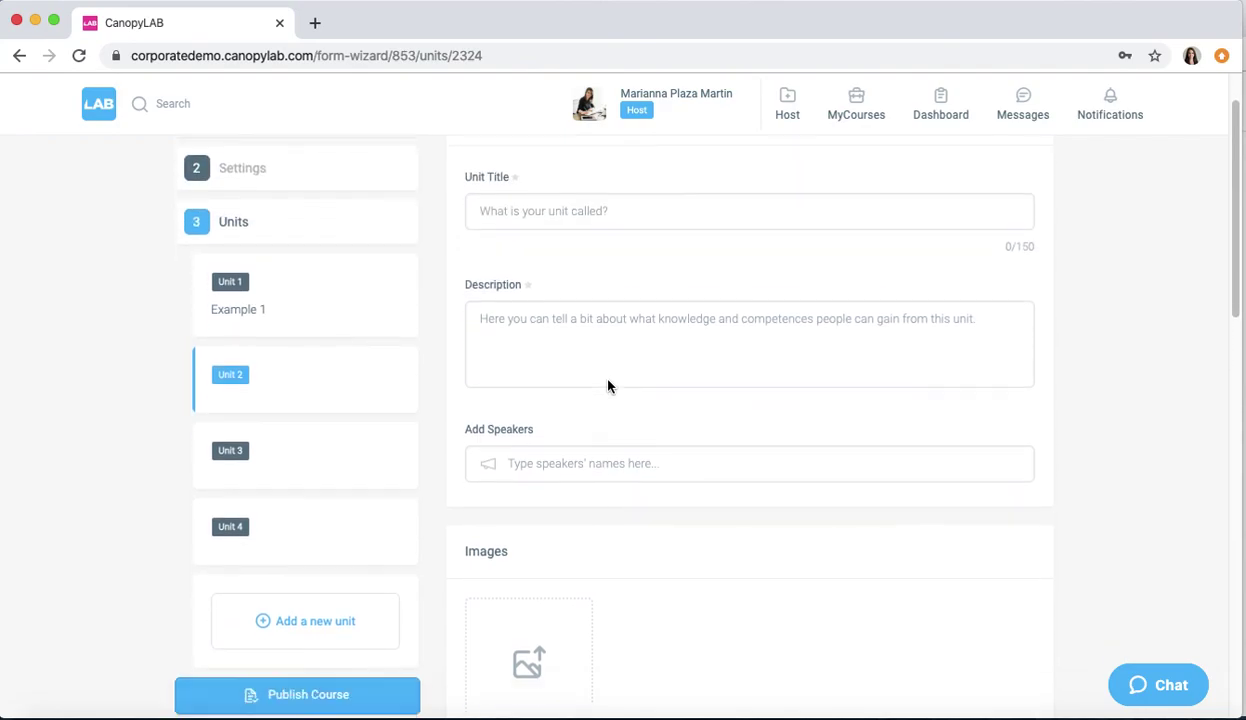
{"action": "scroll", "coordinate": [608, 386], "scroll_direction": "down", "scroll_amount": 3}
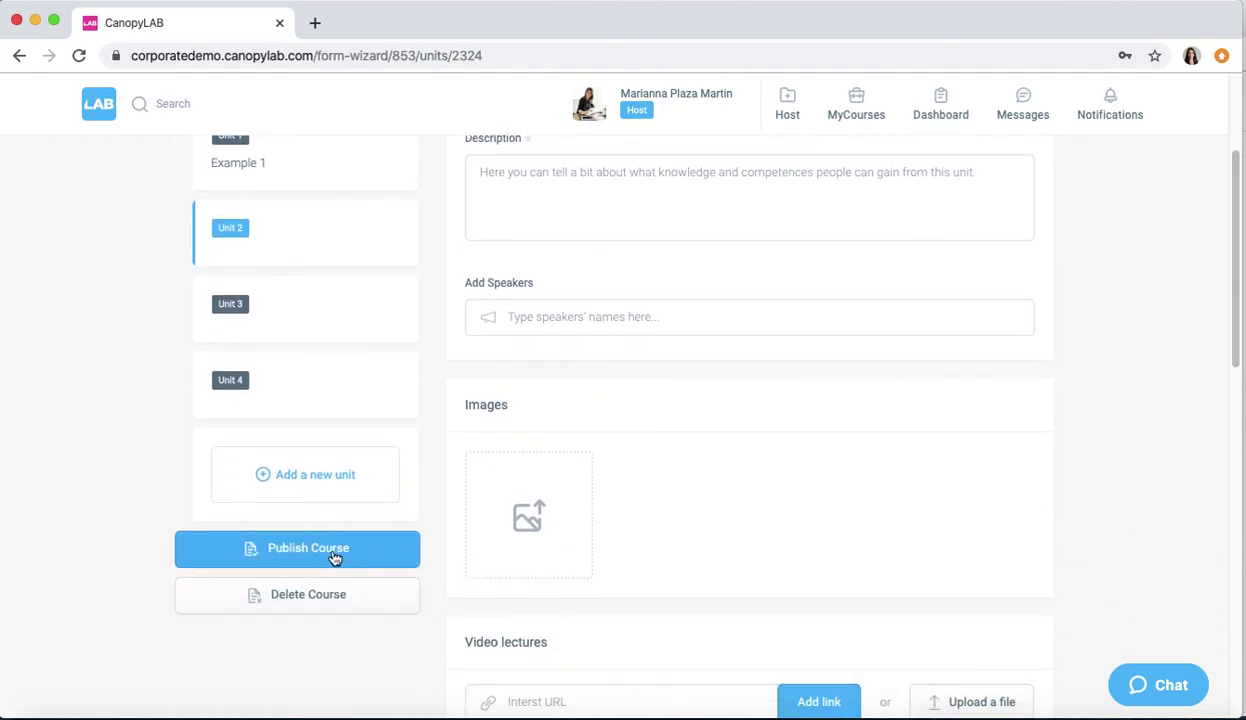